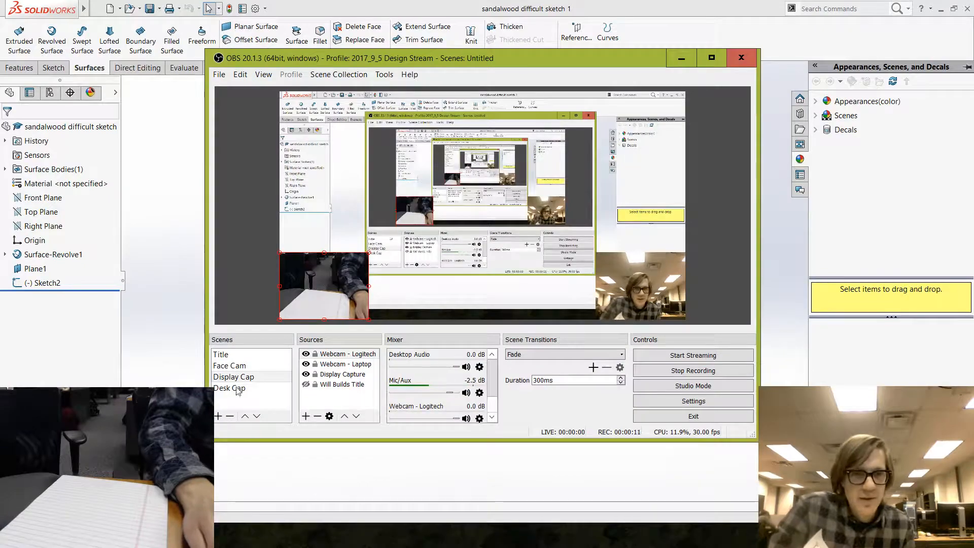
- Set the OBS scene back to Display Cap and return to the SolidWorks part
left_click(245, 388)
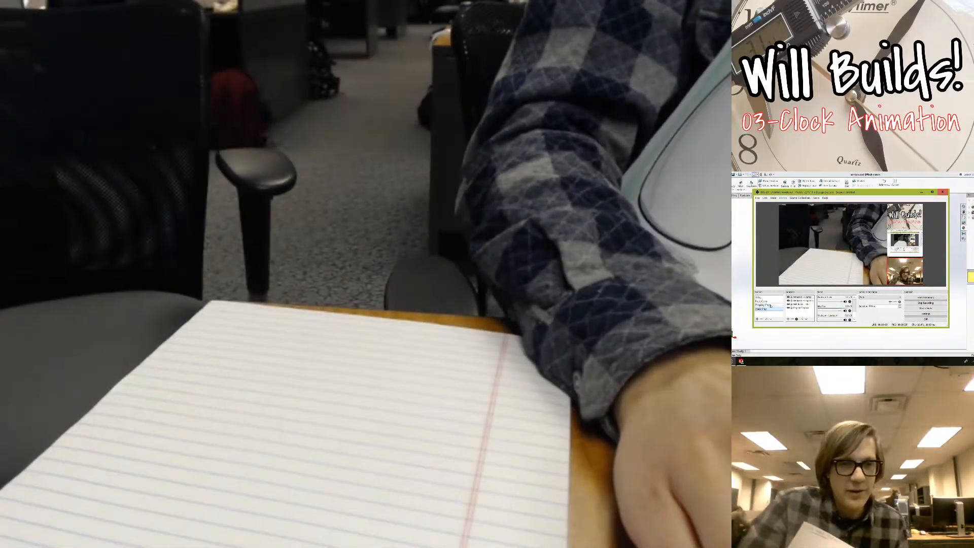
left_click(254, 377)
left_click(193, 253)
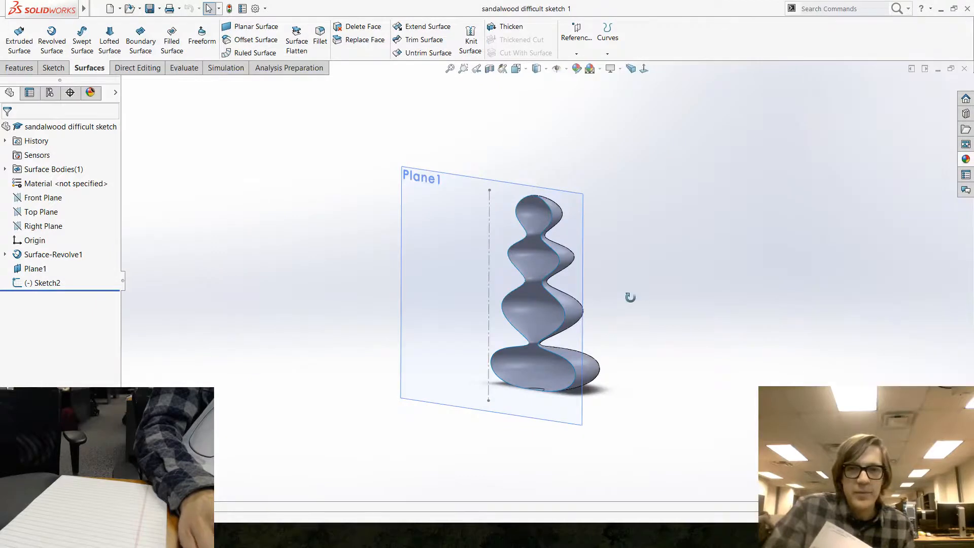
- Examine the half-revolved surface, Plane1 and its centerline sketch from several angles
middle_click_drag(628, 296, 553, 320)
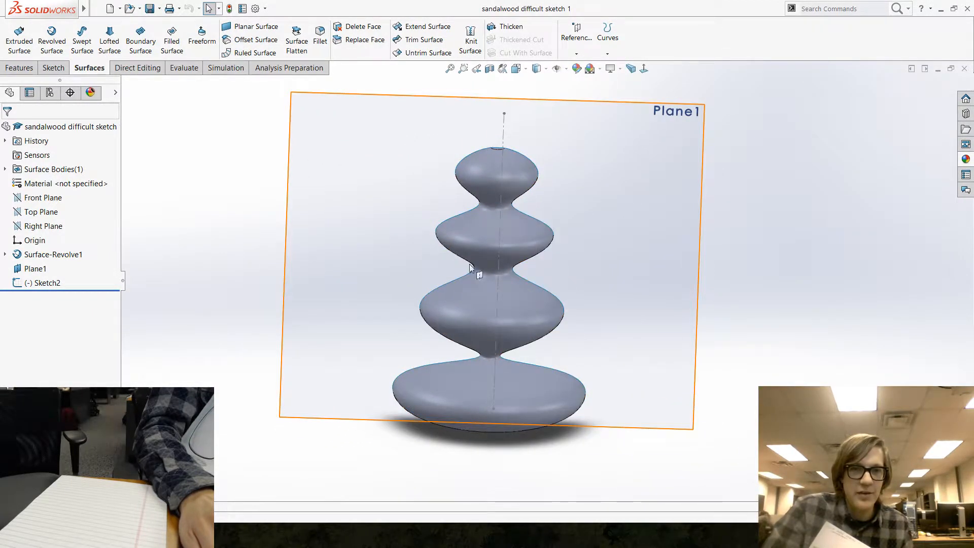
middle_click_drag(660, 330, 479, 285)
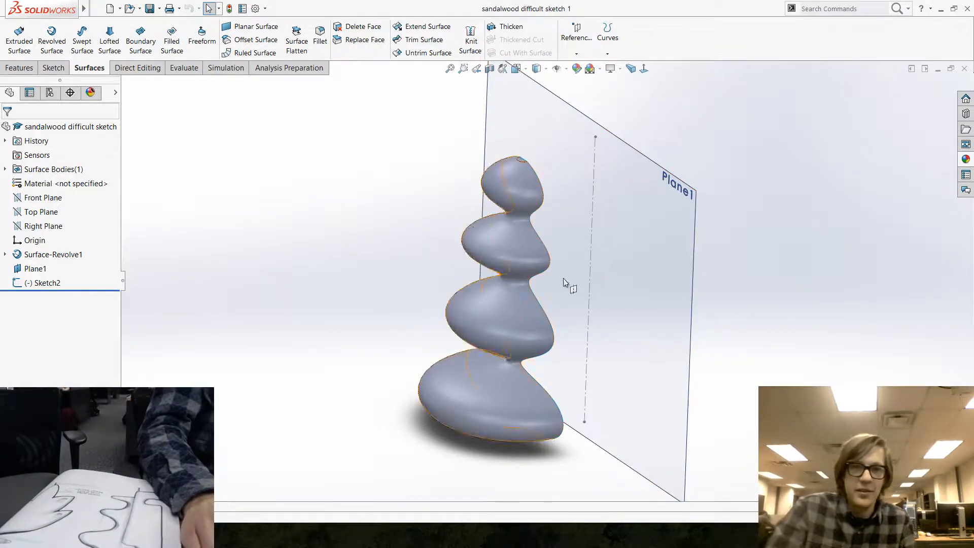
middle_click_drag(563, 278, 628, 233)
middle_click_drag(698, 211, 596, 245)
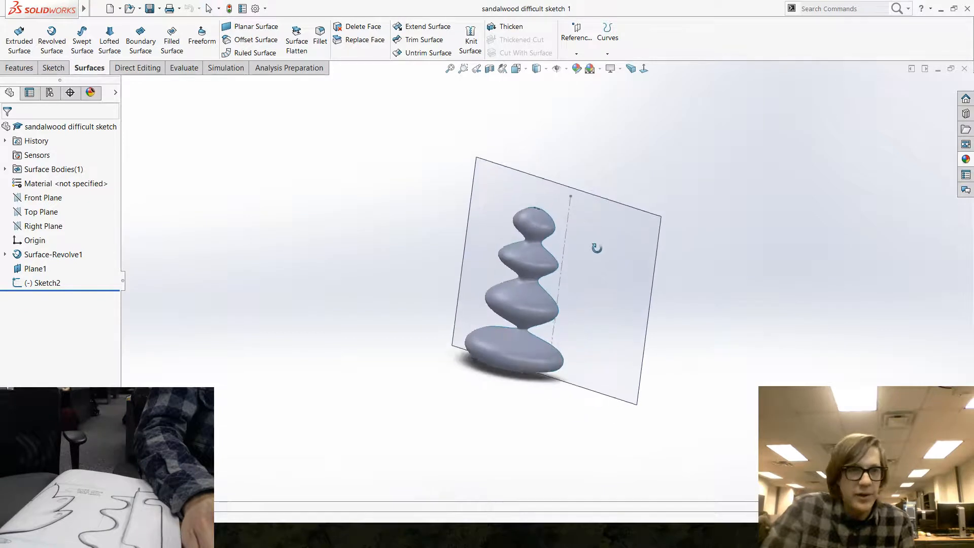
left_click(561, 74)
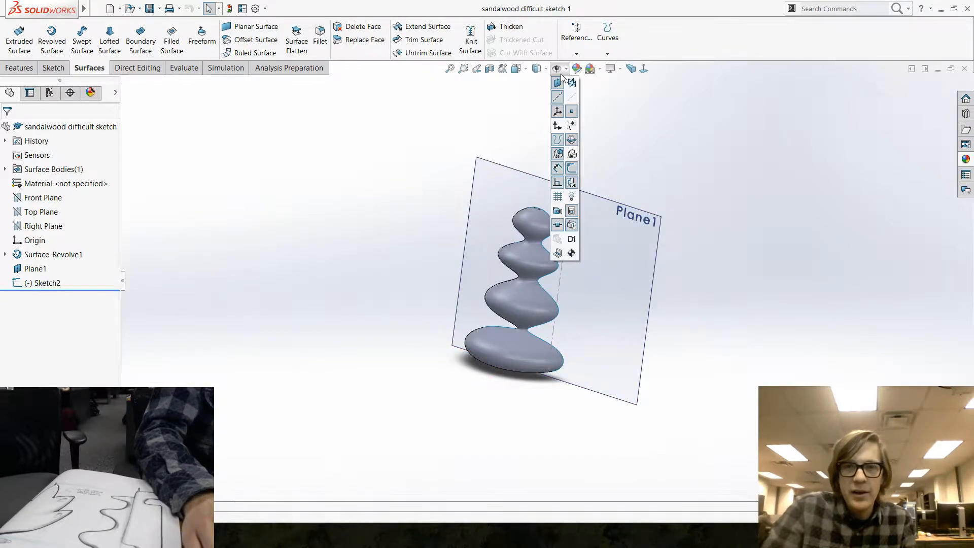
middle_click_drag(441, 202, 248, 187)
scroll(624, 264, "down", 4)
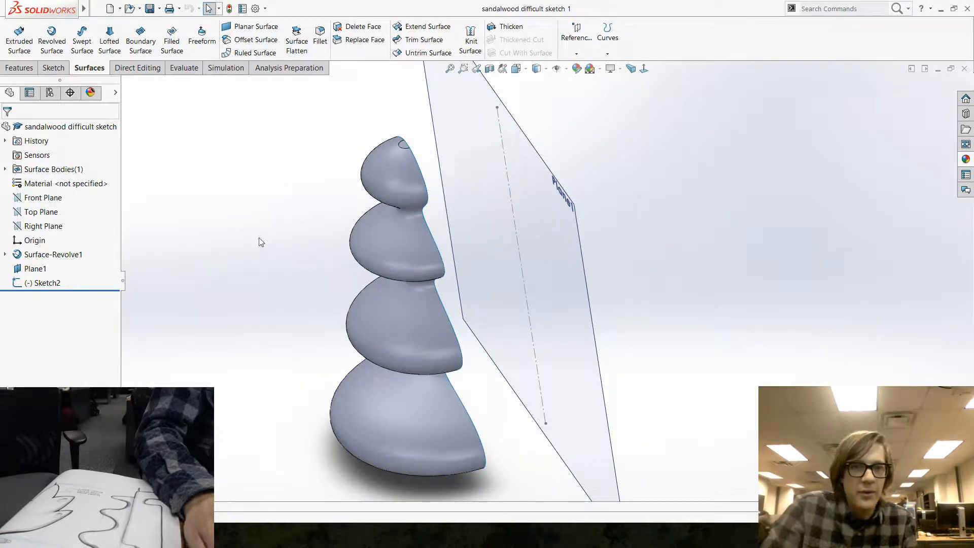
middle_click_drag(262, 242, 274, 265)
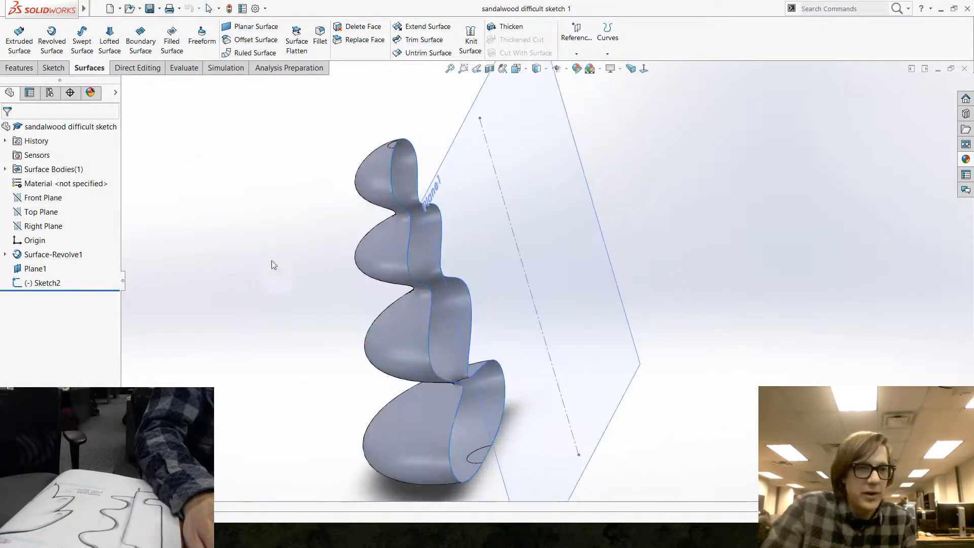
left_click(36, 269)
middle_click_drag(426, 321, 366, 322)
left_click(366, 322)
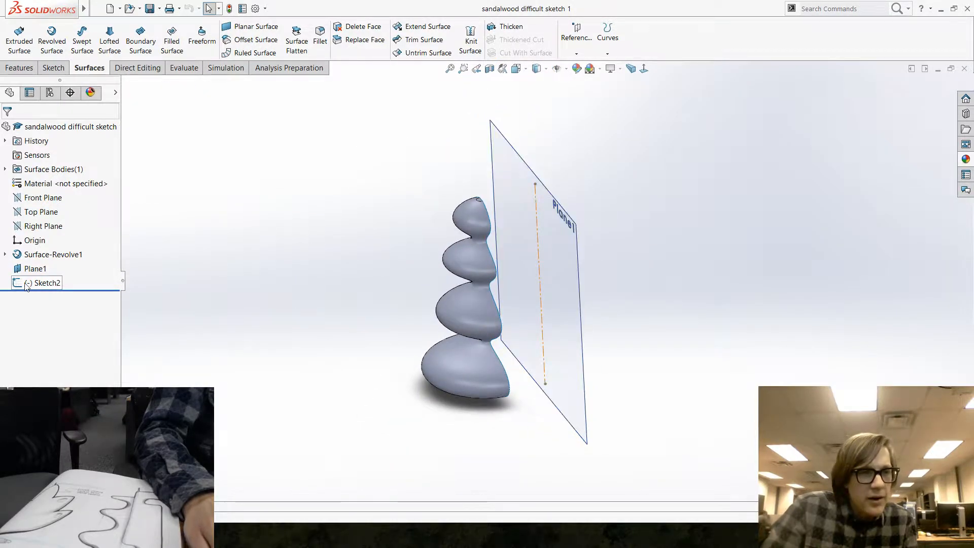
left_click(20, 270)
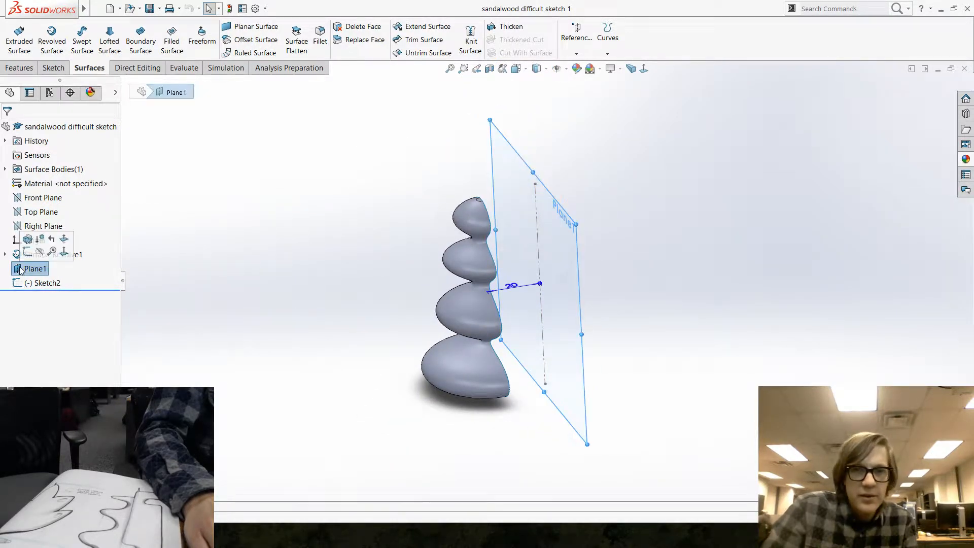
- Start a new sketch on the Front Plane, along the open face of the revolved surface
left_click(43, 197)
mouse_move(230, 309)
middle_mouse_down()
mouse_move(217, 278)
mouse_move(235, 294)
mouse_move(267, 283)
mouse_move(228, 286)
mouse_move(255, 283)
mouse_move(250, 311)
middle_mouse_up()
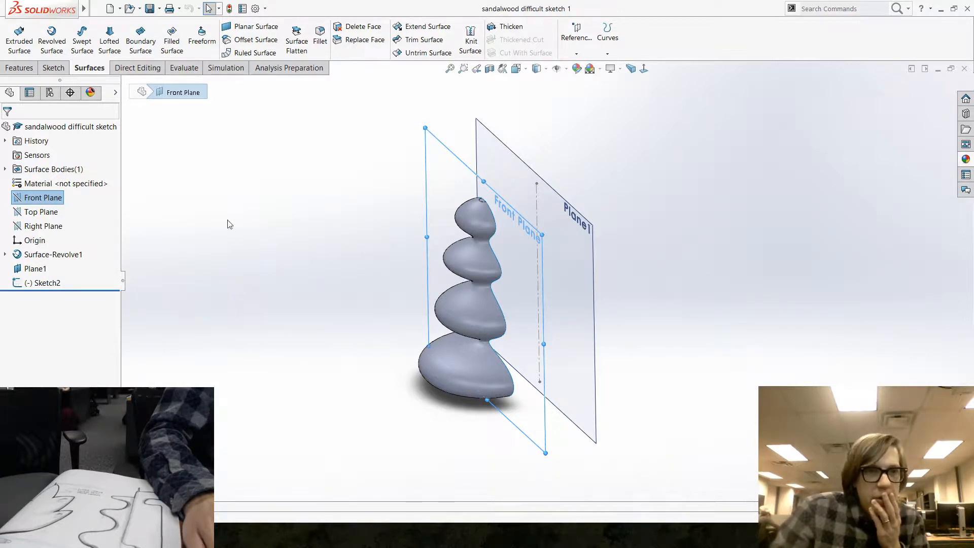
left_click(53, 68)
left_click(23, 40)
mouse_move(273, 222)
middle_mouse_down()
mouse_move(206, 213)
mouse_move(252, 199)
middle_mouse_up()
left_click(253, 199)
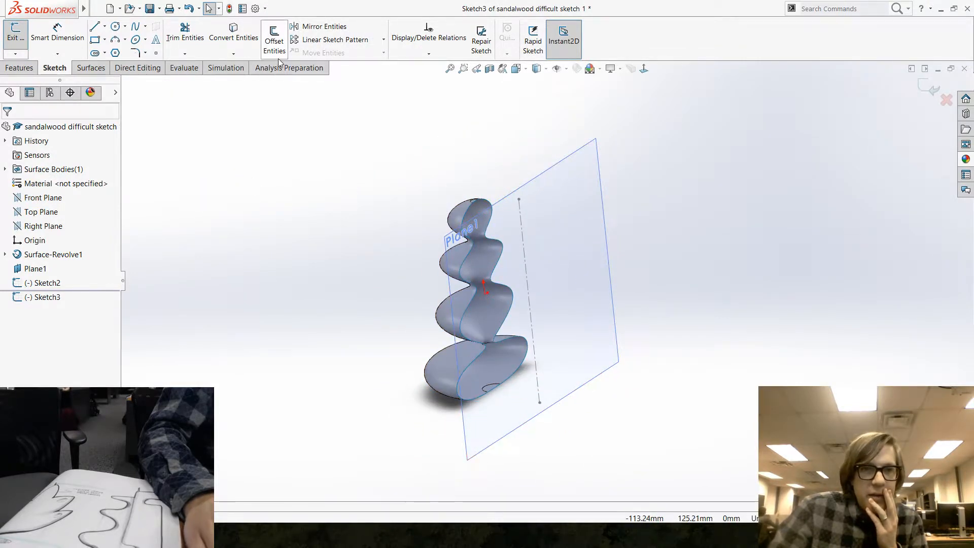
- Convert both wavy side edges and the small top and bottom edges of the revolved surface into sketch entities
left_click(234, 35)
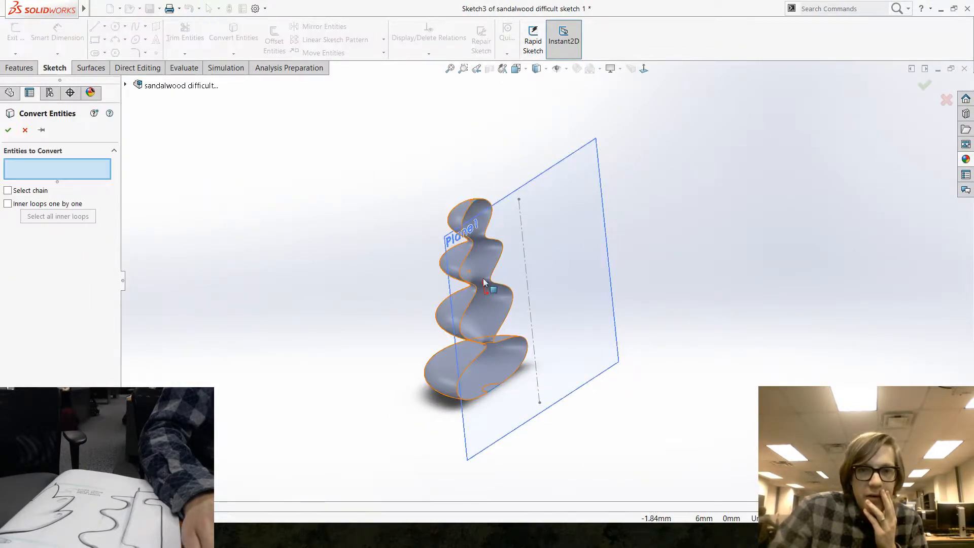
left_click(503, 251)
scroll(495, 266, "down", 5)
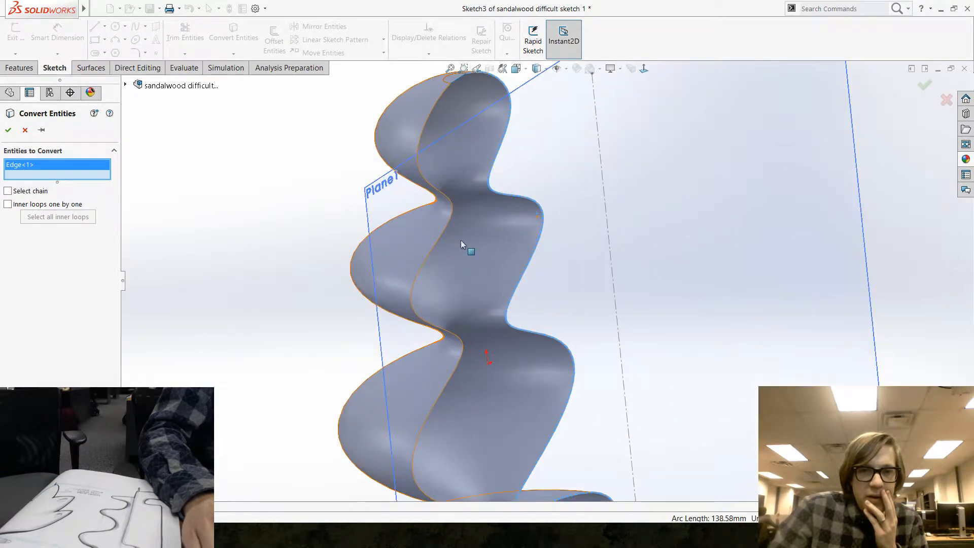
left_click(451, 215)
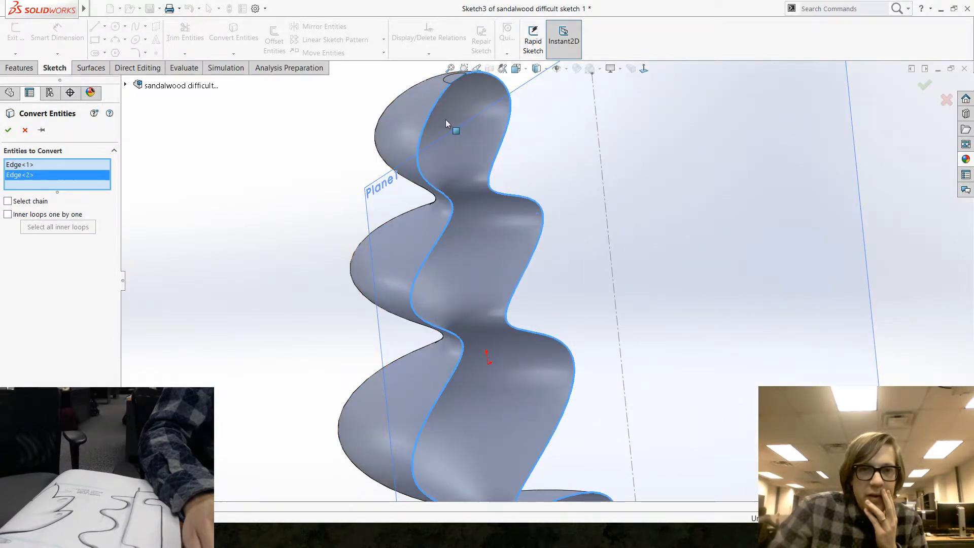
left_click(459, 82)
scroll(499, 447, "up", 5)
scroll(553, 369, "down", 5)
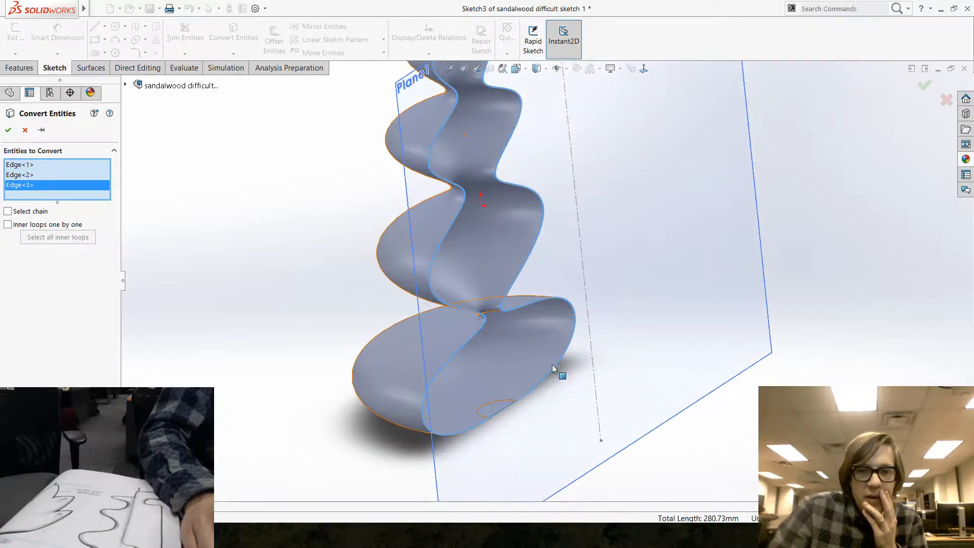
left_click(504, 410)
key("Return")
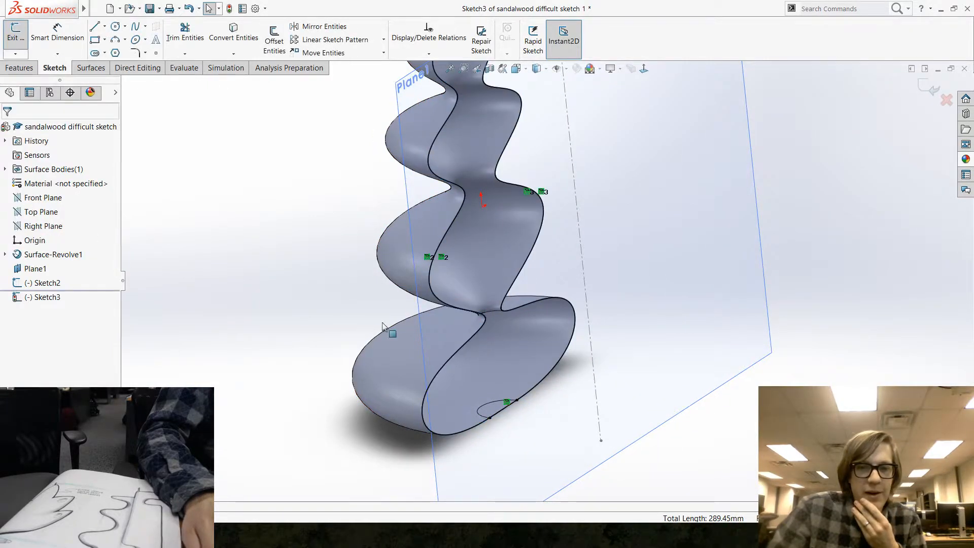
- Set up a blind surface extrude of the converted profile and try a 1° draft on it
scroll(535, 326, "up", 3)
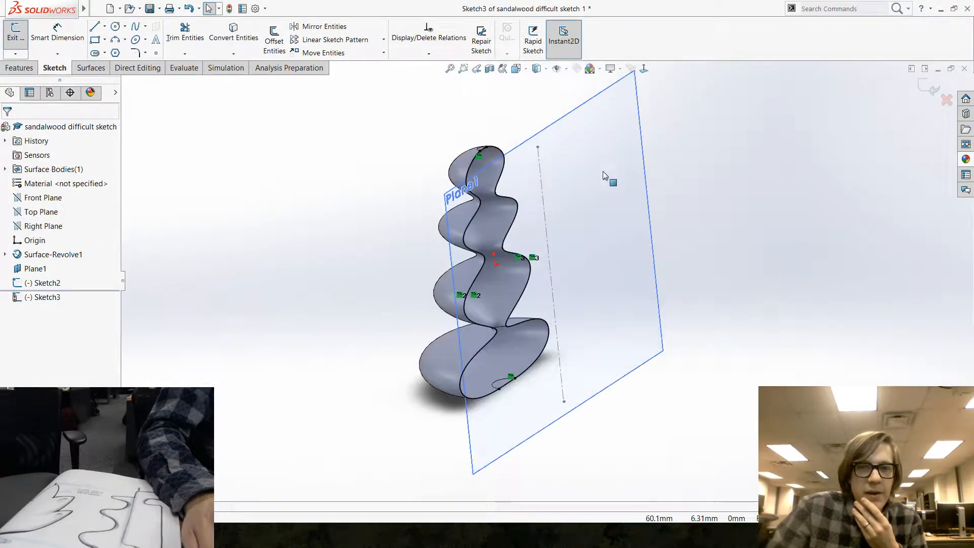
left_click(19, 68)
left_click(99, 70)
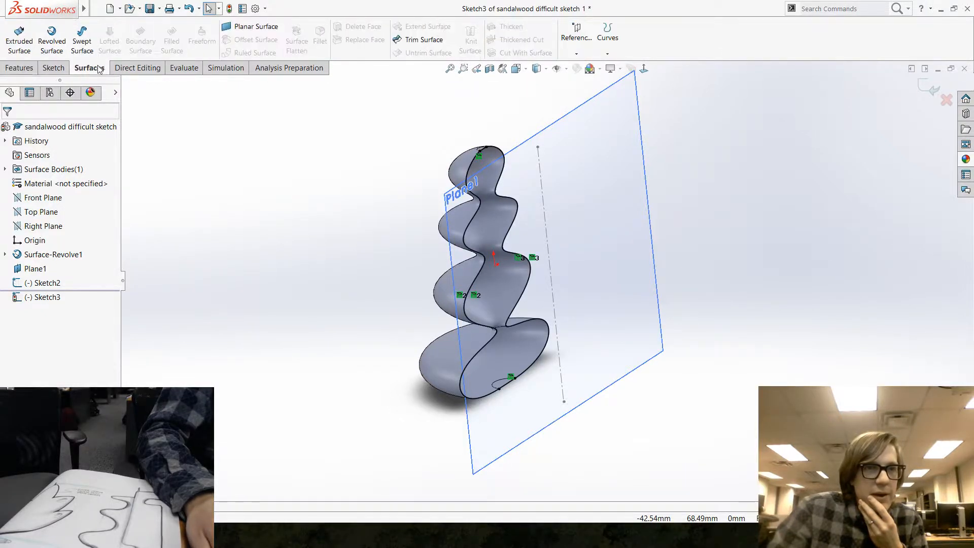
left_click(21, 43)
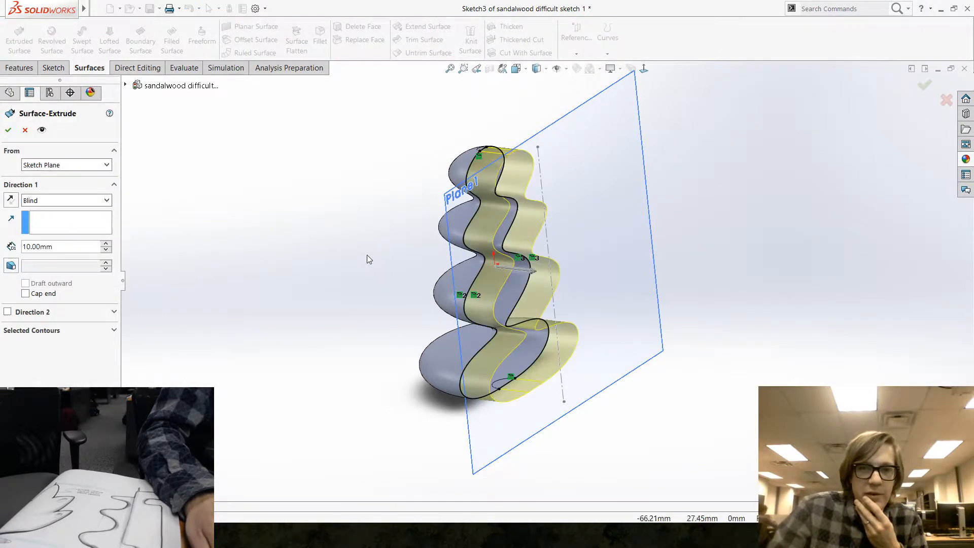
middle_click_drag(367, 255, 162, 247)
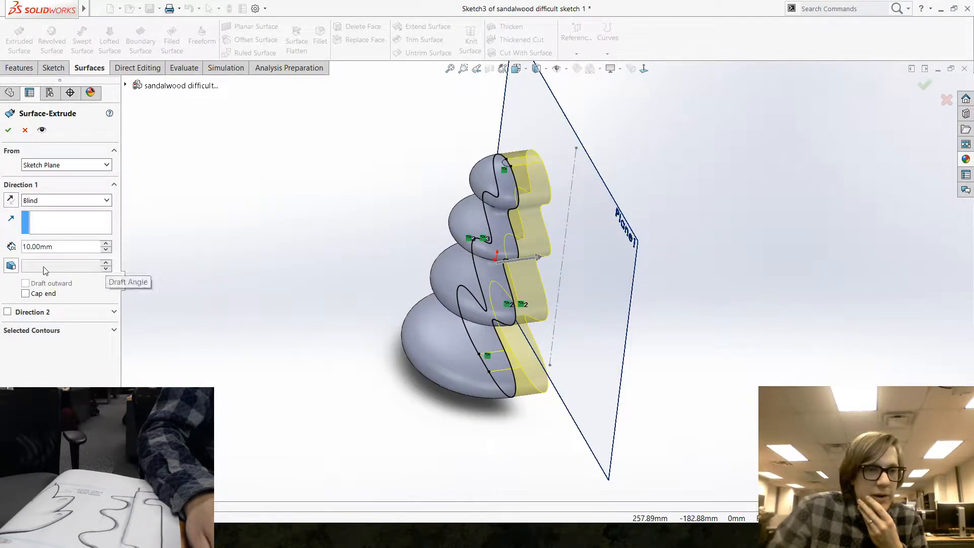
left_click(11, 265)
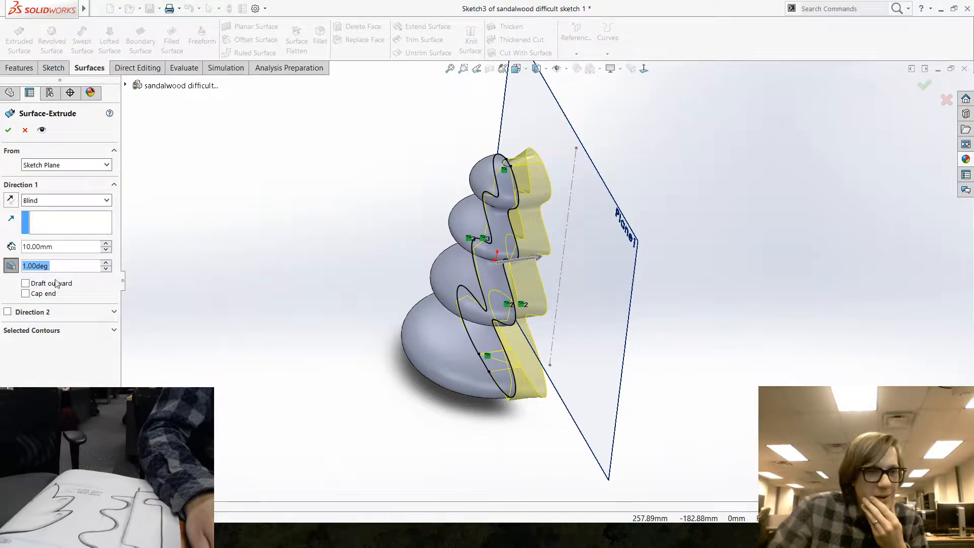
mouse_move(378, 348)
middle_mouse_down()
mouse_move(257, 309)
mouse_move(232, 348)
mouse_move(219, 329)
mouse_move(157, 376)
mouse_move(272, 342)
mouse_move(243, 339)
middle_mouse_up()
left_click(10, 265)
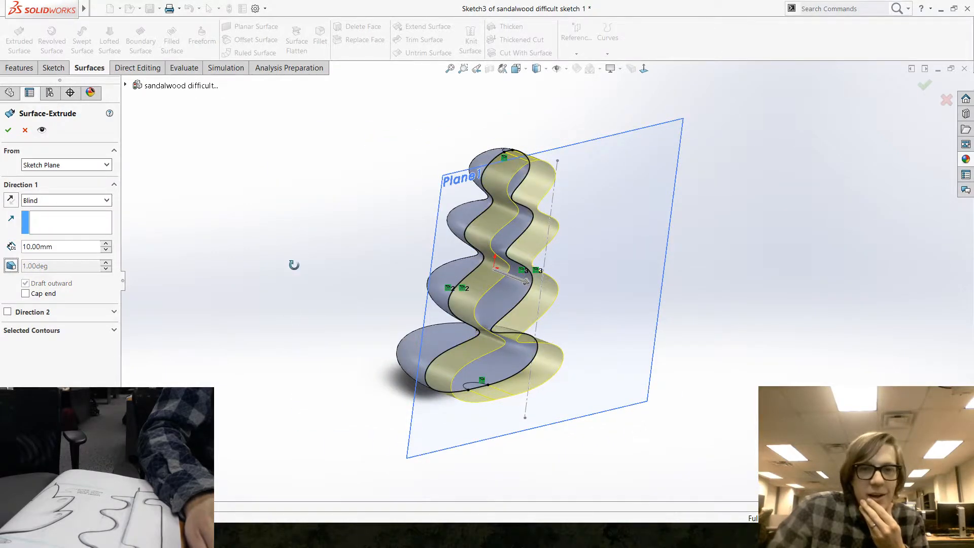
- Increase the depth of the surface extrude without draft and complete it
middle_click_drag(294, 261, 344, 326)
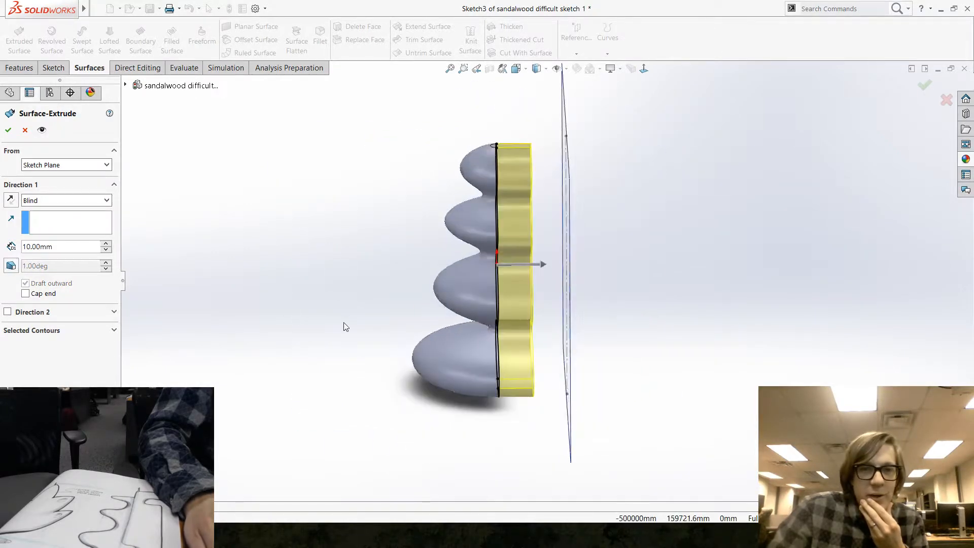
left_click(106, 245)
middle_click_drag(284, 239, 427, 335)
left_click(9, 131)
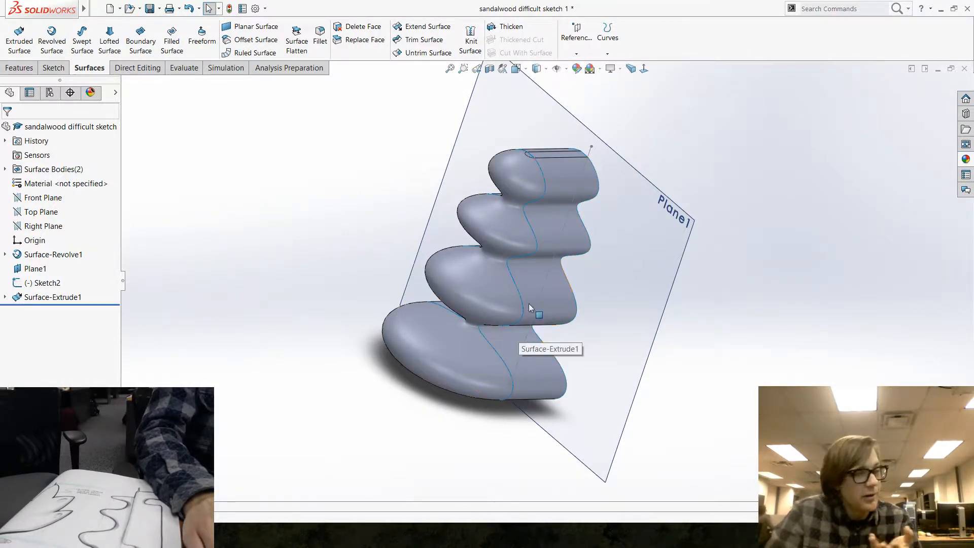
middle_click_drag(530, 308, 521, 288)
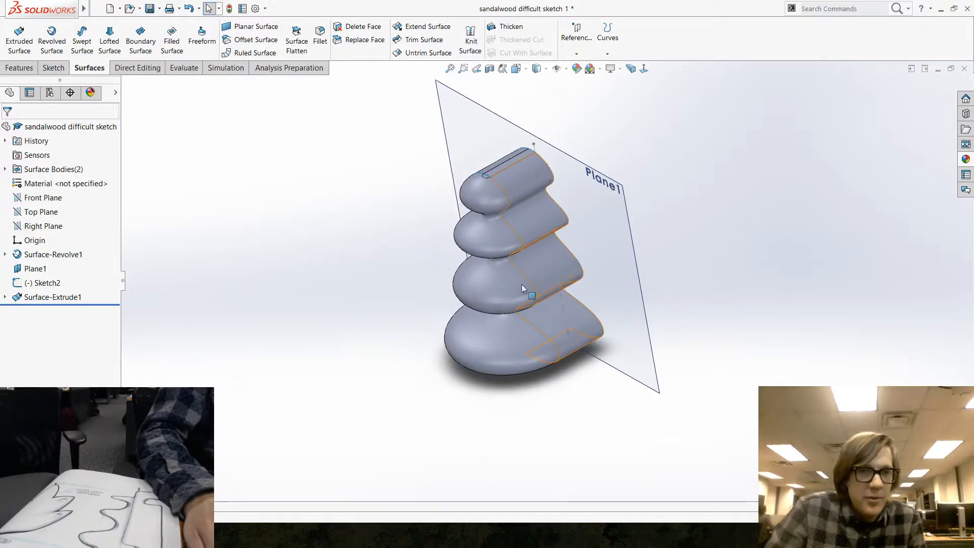
- Delete the extruded surface feature while keeping its converted-edge sketch
right_click(82, 296)
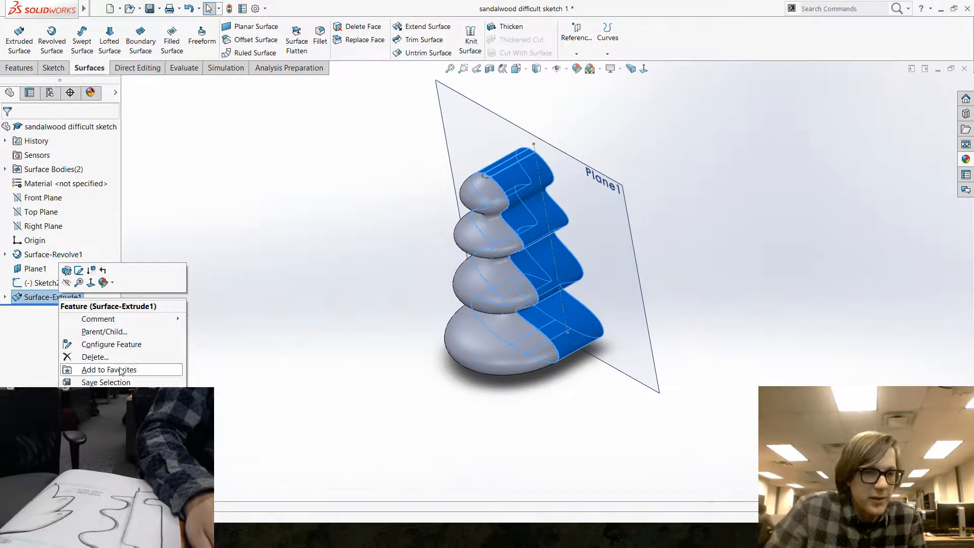
left_click(136, 357)
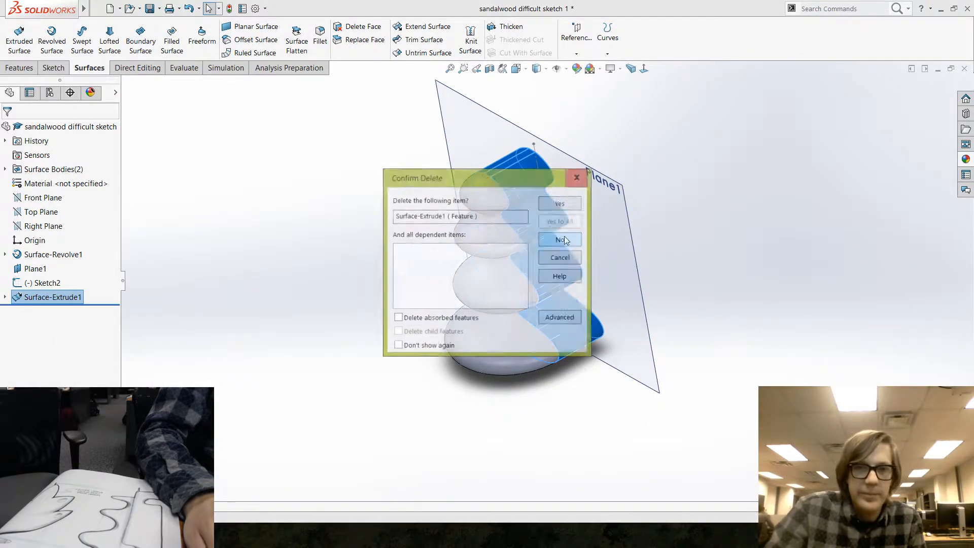
left_click(580, 200)
- Start a new sketch on the Top Plane, viewed normal to the plane
mouse_move(309, 244)
middle_mouse_down()
mouse_move(383, 188)
mouse_move(366, 354)
mouse_move(389, 333)
middle_mouse_up()
left_click(41, 213)
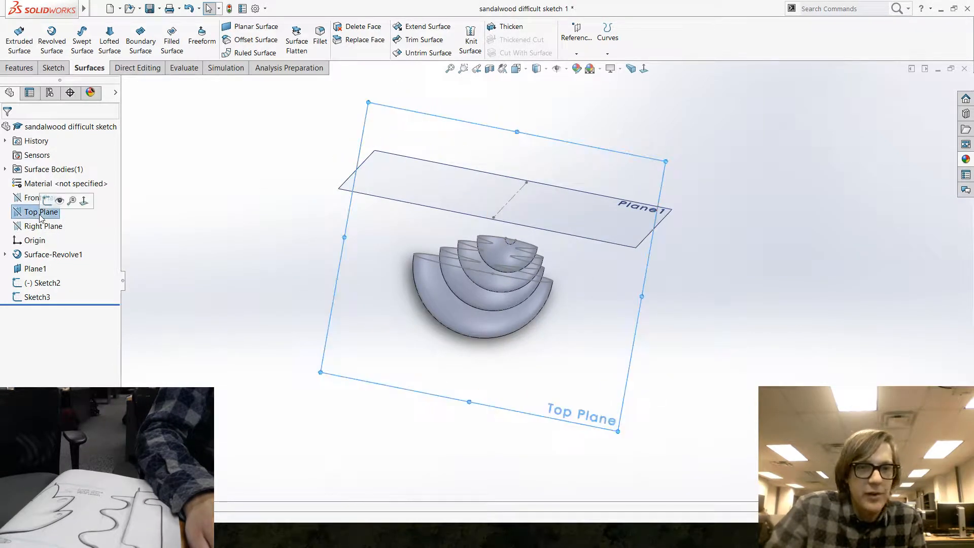
left_click(49, 203)
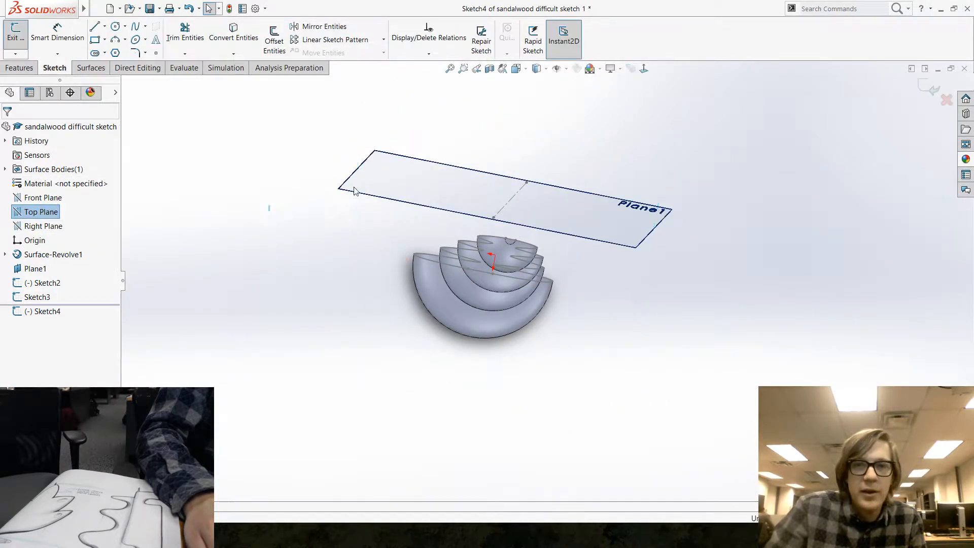
left_click(642, 67)
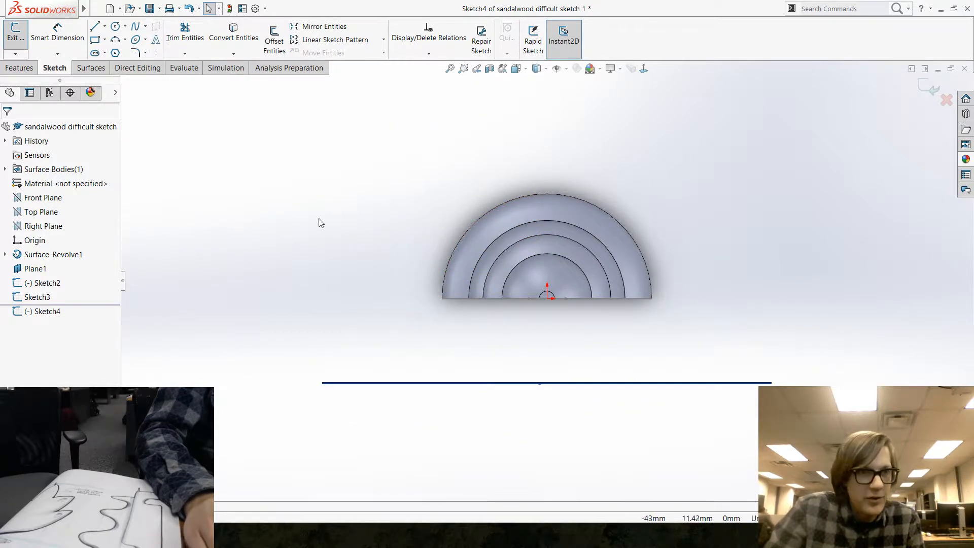
- Sketch a 3-point arc of about 64 mm radius spanning wider than the model and bulging past the origin toward Plane1
left_click(115, 39)
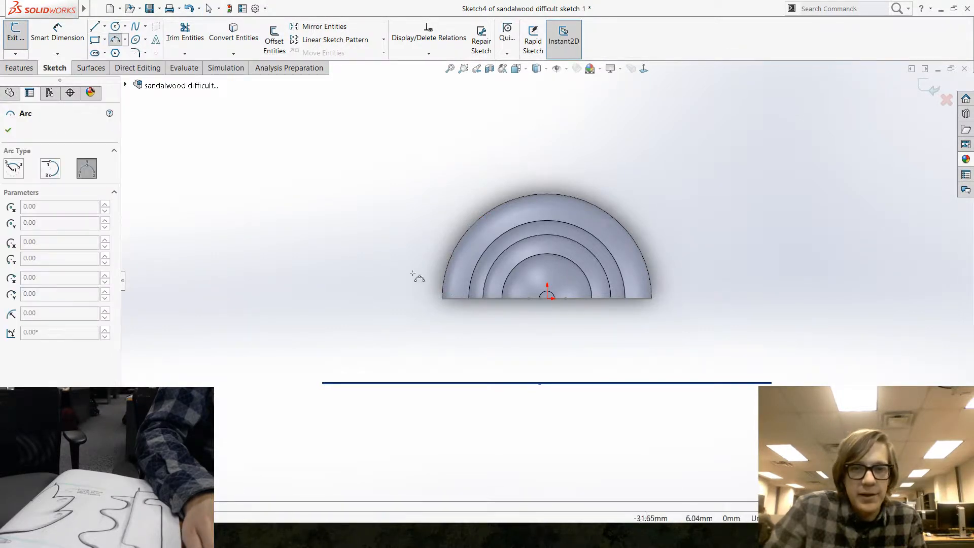
left_click(691, 263)
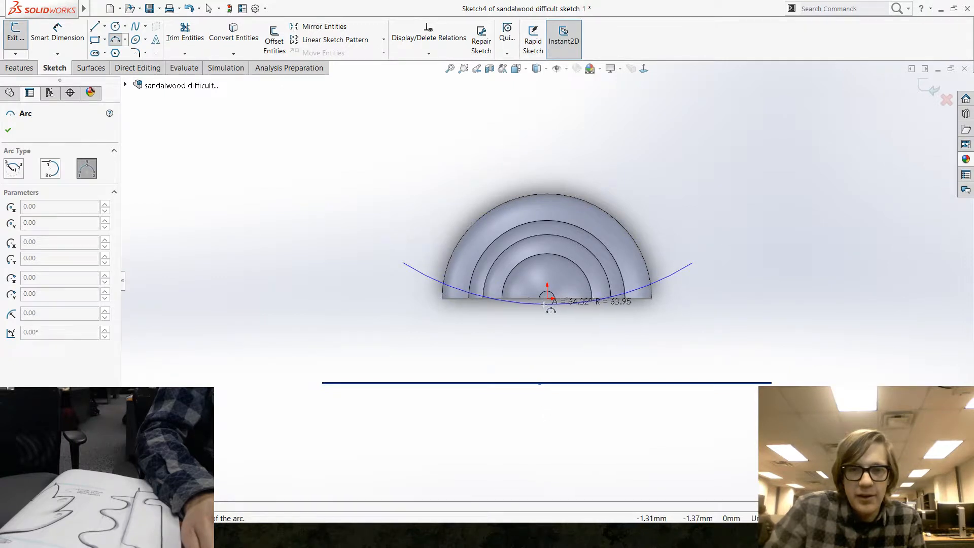
left_click(551, 305)
key("Escape")
- Finish the 3-point arc and constrain its midpoint onto the origin
left_click(548, 306)
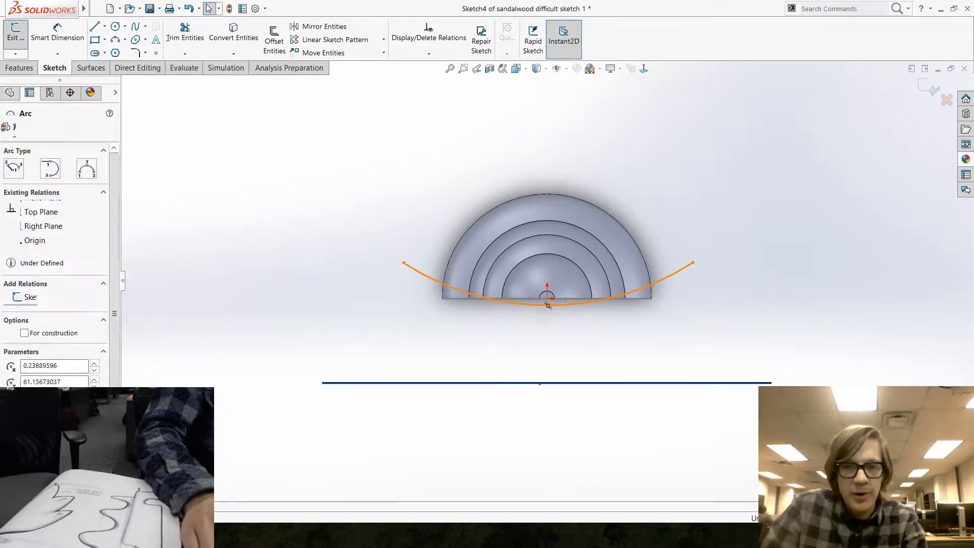
left_click(548, 298, "ctrl")
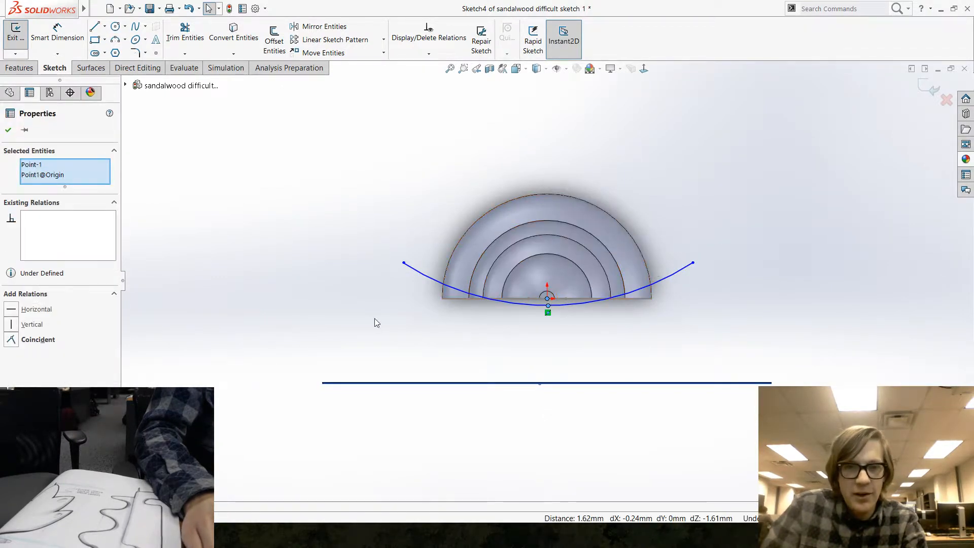
left_click(374, 318)
left_click(547, 299)
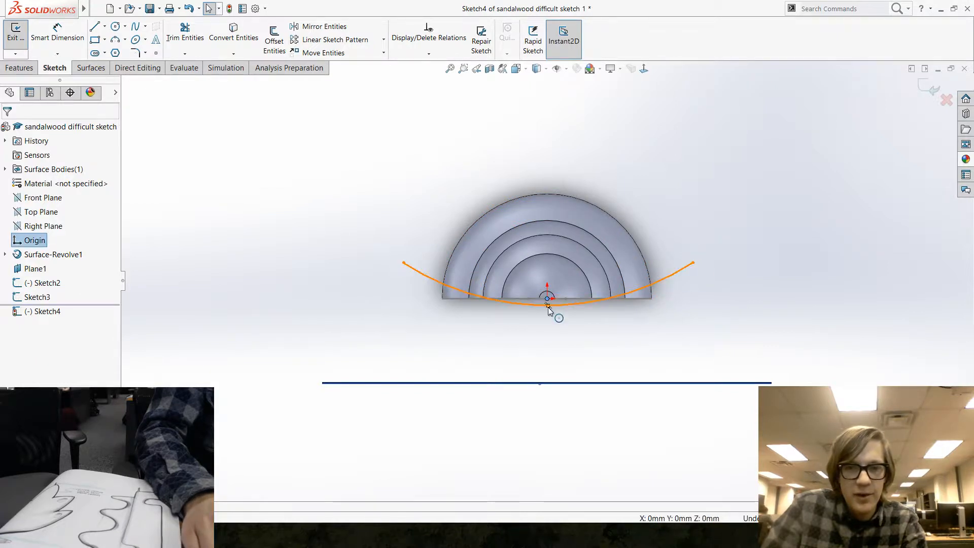
left_click(548, 305, "ctrl")
left_click(600, 265)
left_click(336, 196)
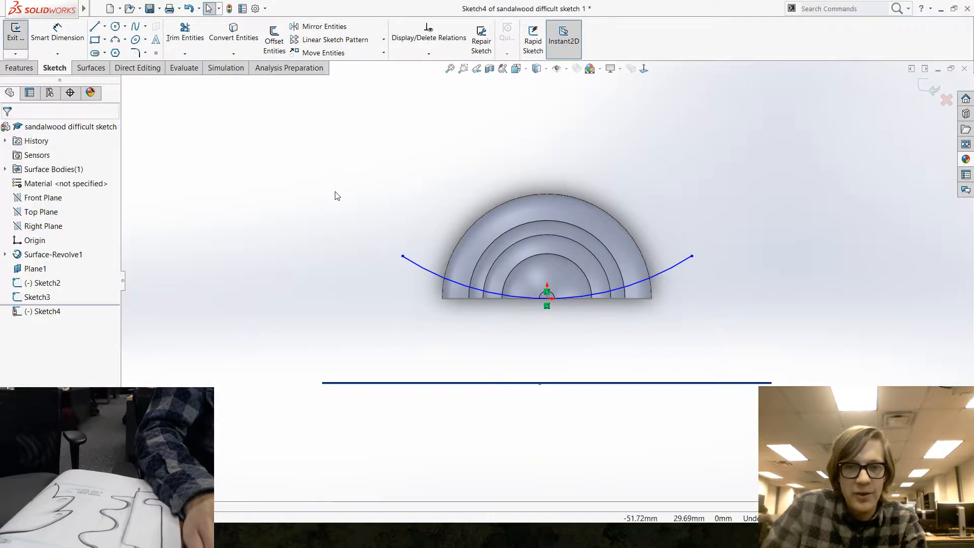
- Make the arc's two endpoints horizontal to each other and stretch the arc wider on both sides of the model
left_click(403, 257)
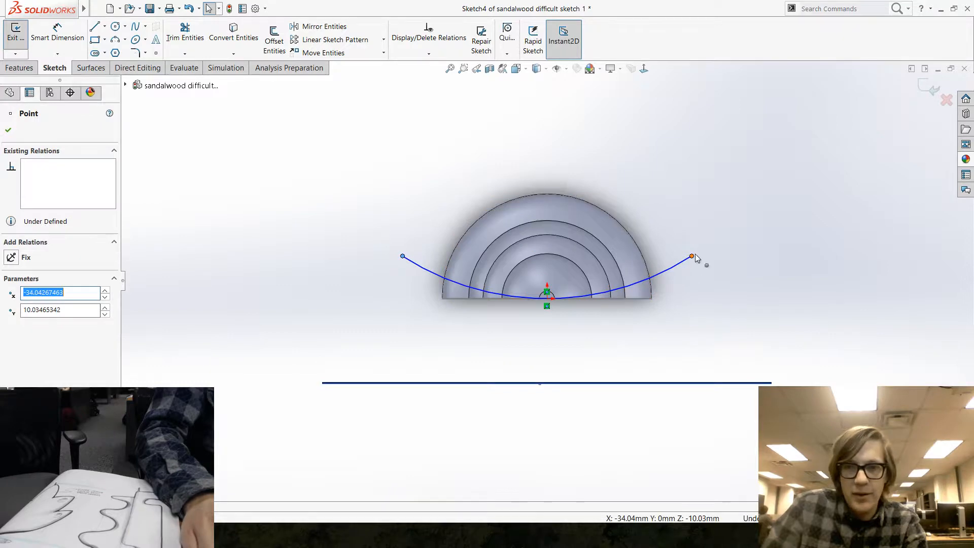
left_click(692, 257, "ctrl")
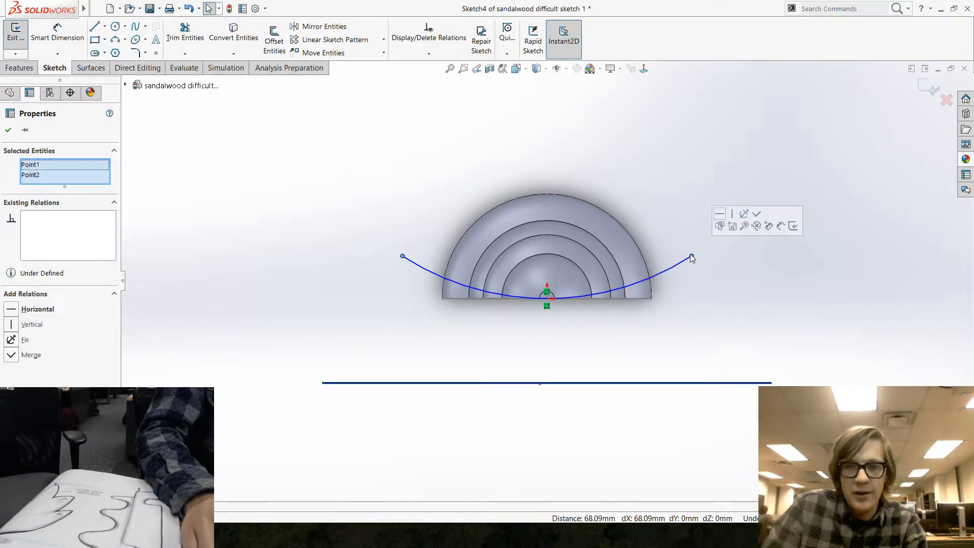
left_click(720, 214)
left_click_drag(405, 259, 347, 242)
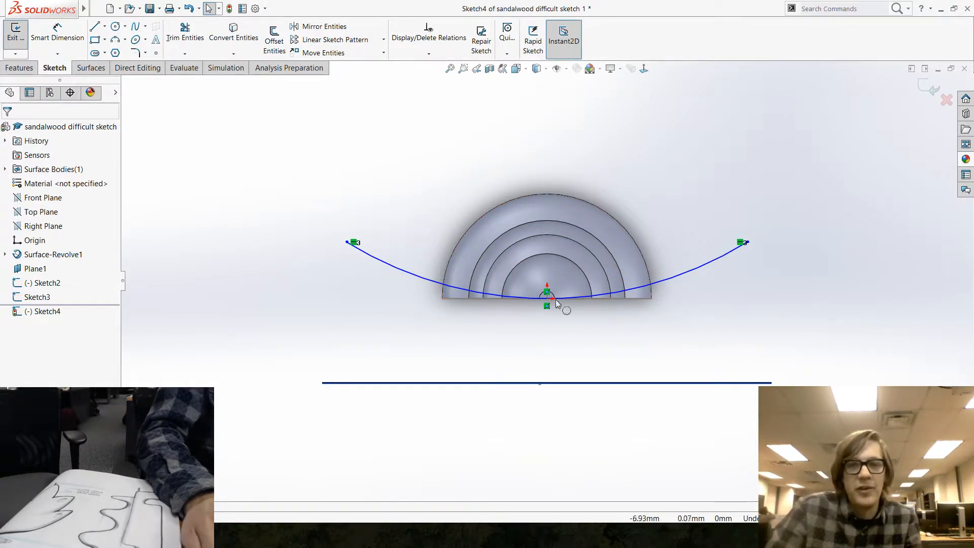
- Trim the revolved surface with the arc sketch using a standard trim, keeping the rounded portion on the side away from Plane1
left_click(89, 68)
left_click(425, 37)
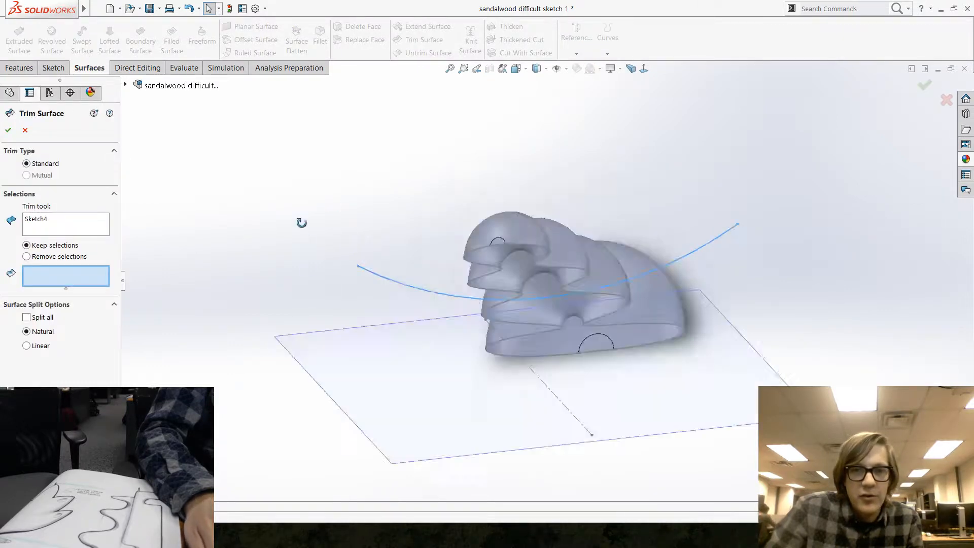
mouse_move(300, 221)
middle_mouse_down()
mouse_move(383, 150)
mouse_move(396, 224)
mouse_move(252, 265)
middle_mouse_up()
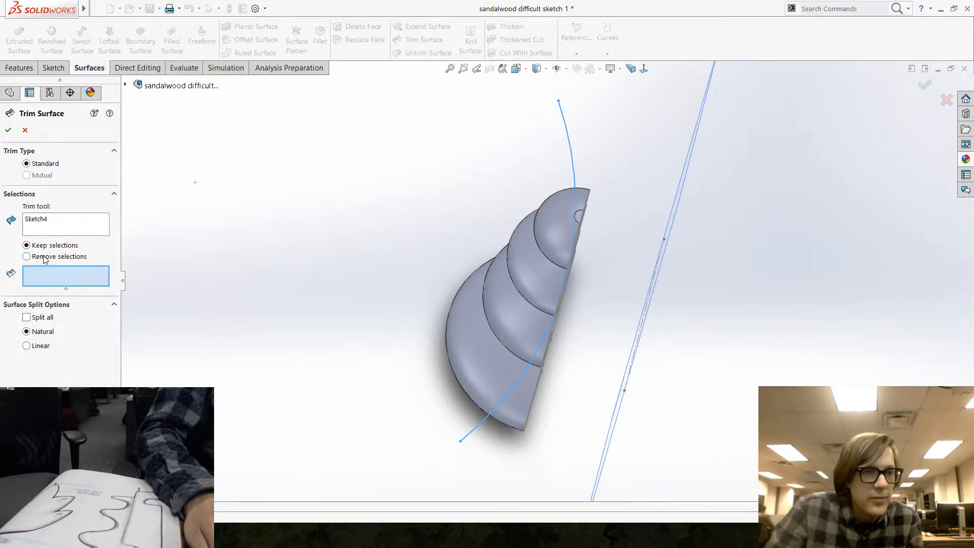
left_click(497, 336)
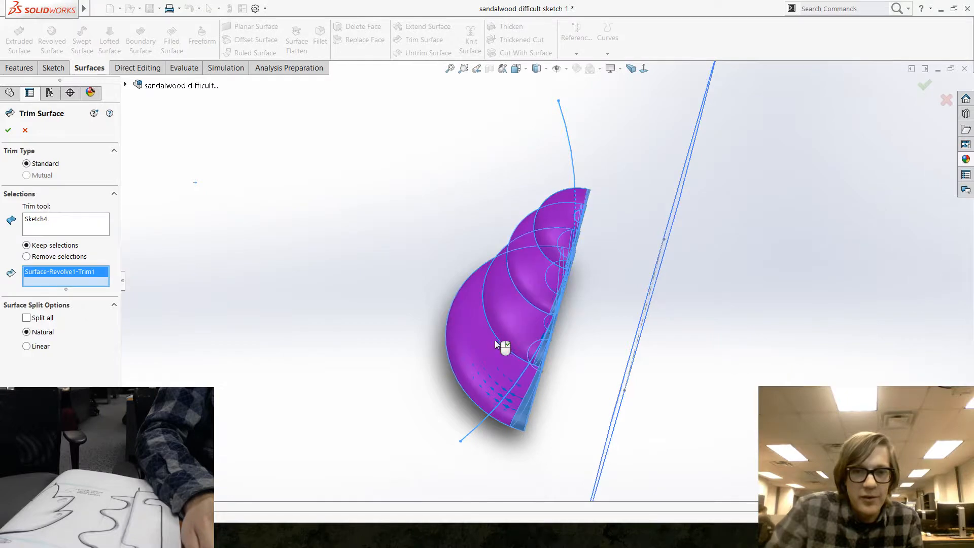
mouse_move(494, 340)
middle_mouse_down()
mouse_move(518, 371)
mouse_move(483, 426)
mouse_move(522, 439)
mouse_move(498, 449)
mouse_move(537, 436)
middle_mouse_up()
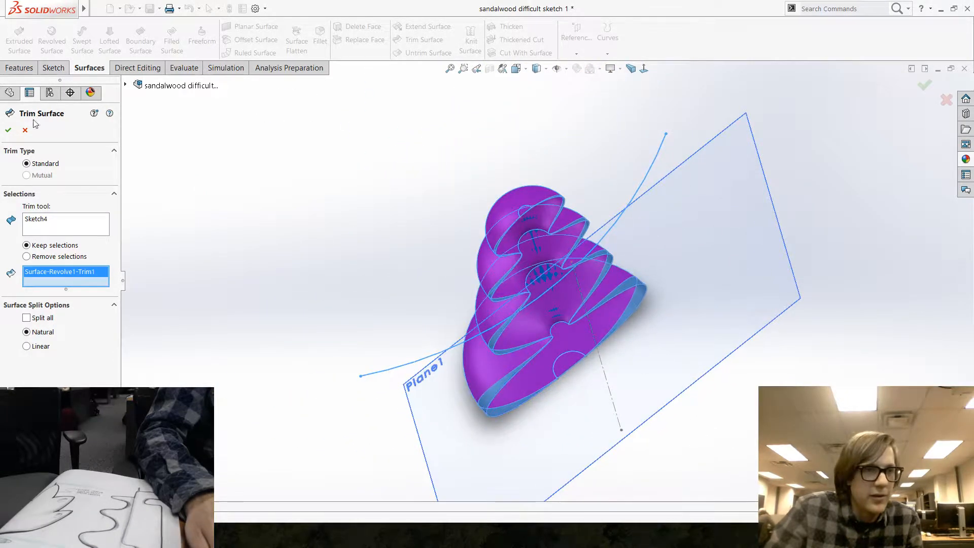
left_click(8, 131)
- Start a surface extension and select the three edge segments along the trimmed opening facing Plane1
middle_click_drag(387, 300, 351, 274)
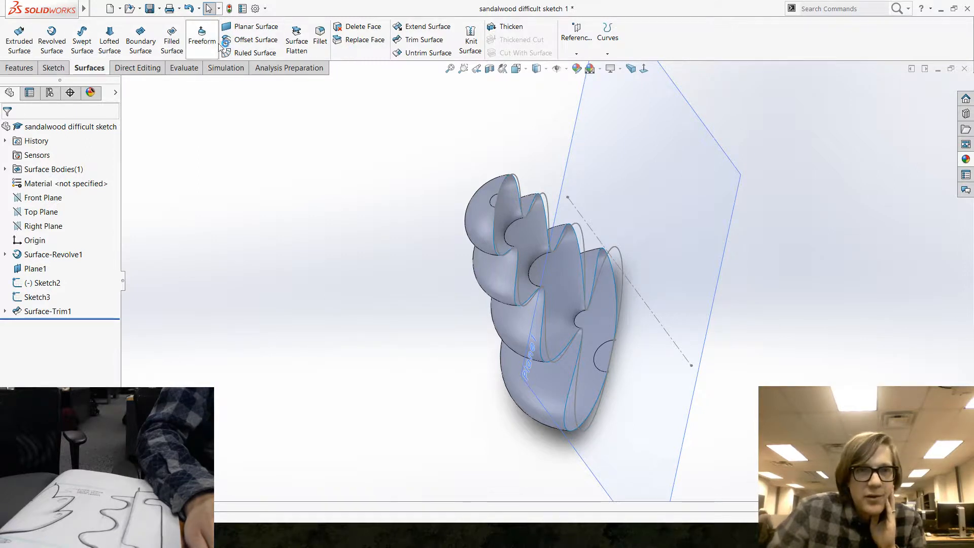
left_click(420, 30)
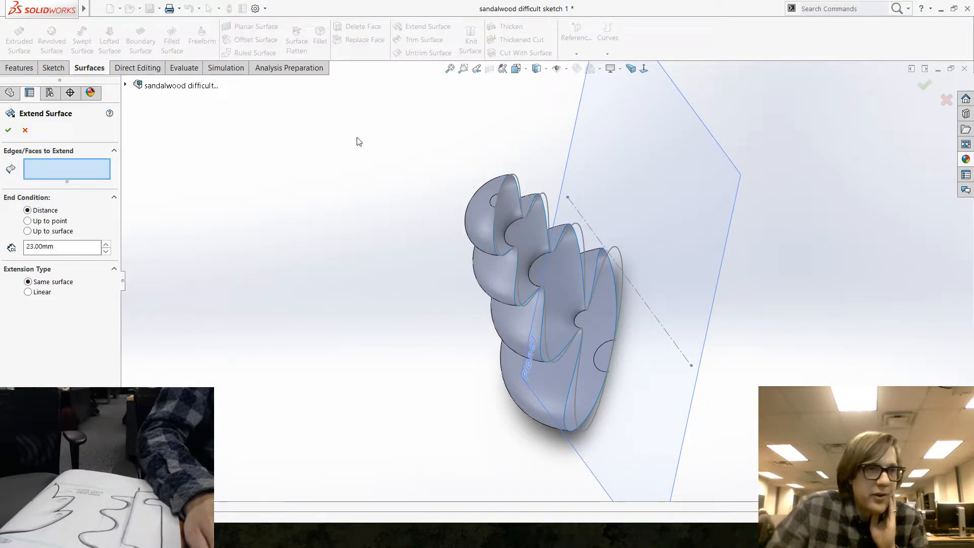
middle_click_drag(411, 307, 396, 278)
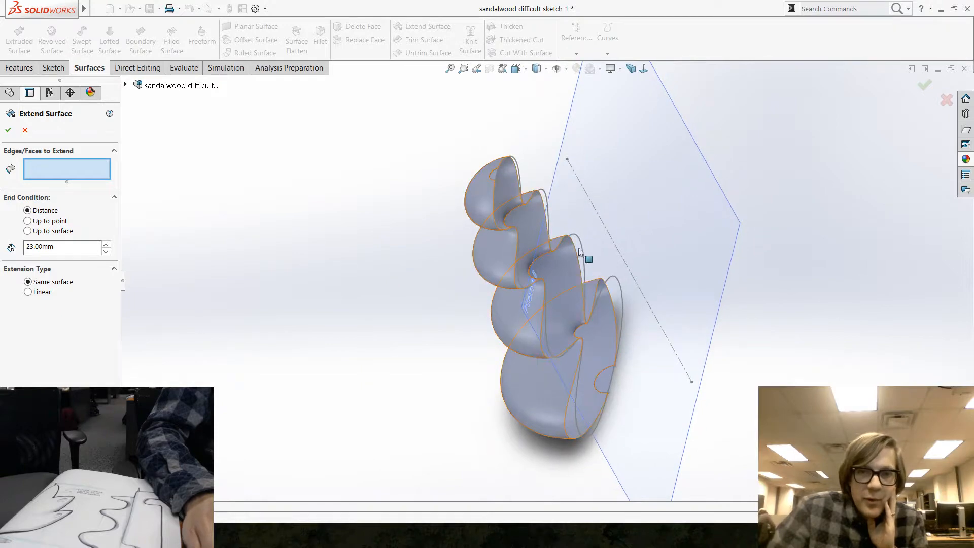
scroll(584, 256, "down", 4)
left_click(507, 252)
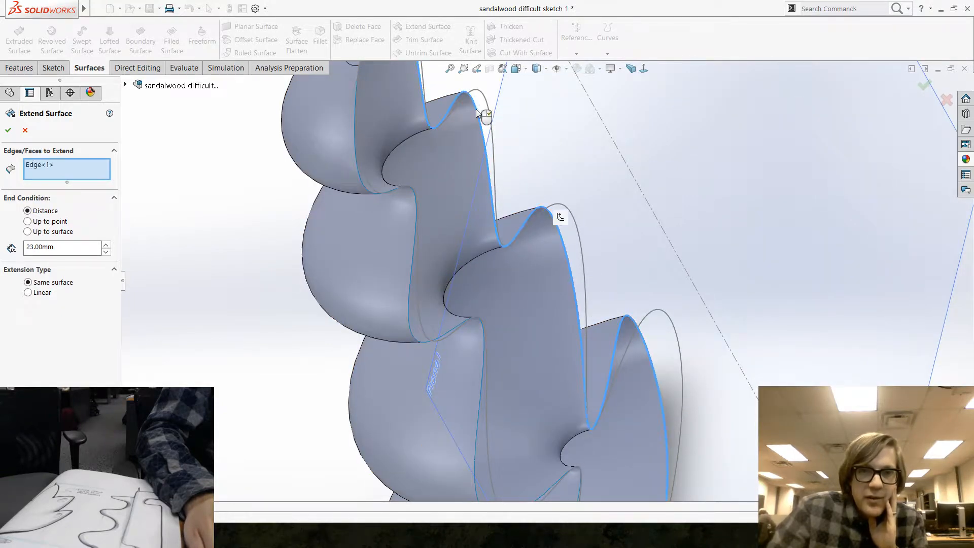
scroll(580, 246, "up", 3)
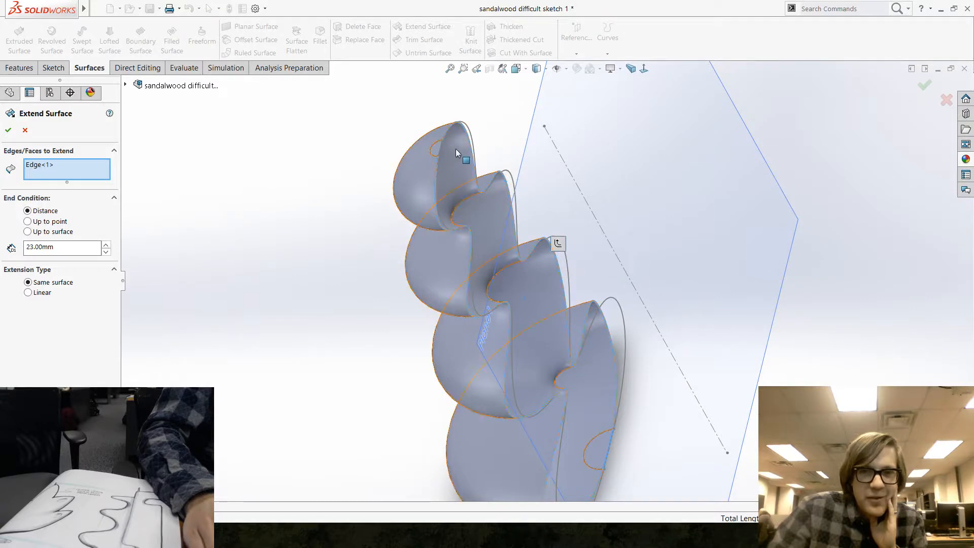
scroll(443, 152, "down", 4)
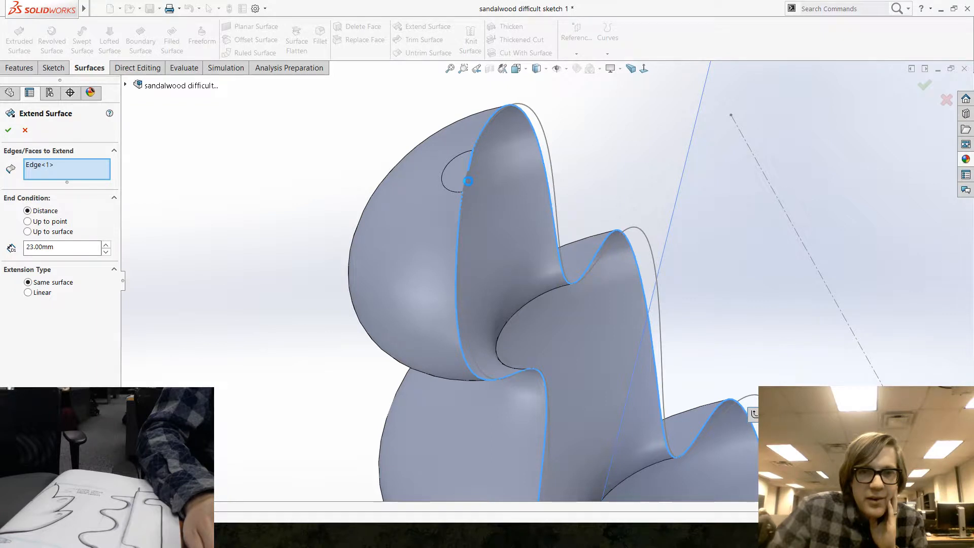
left_click(468, 181)
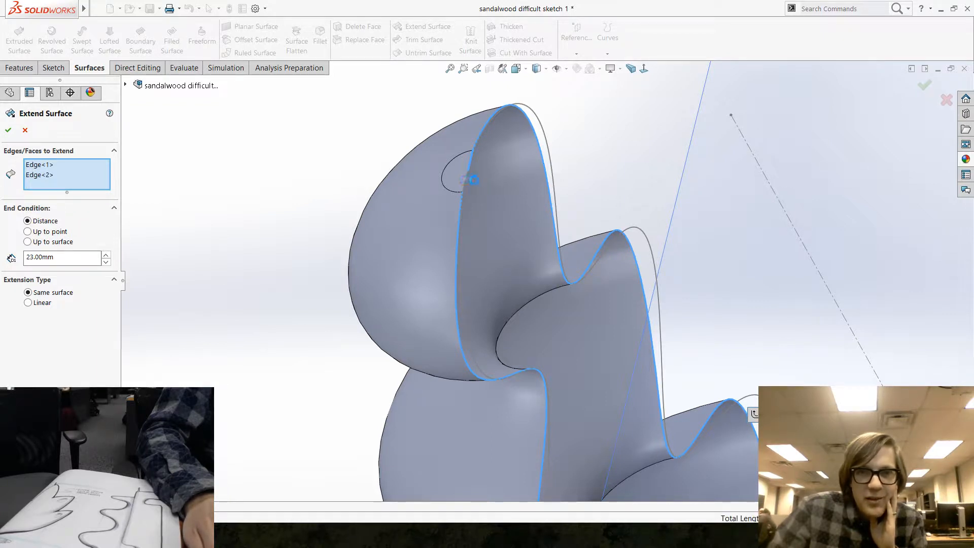
scroll(467, 182, "down", 2)
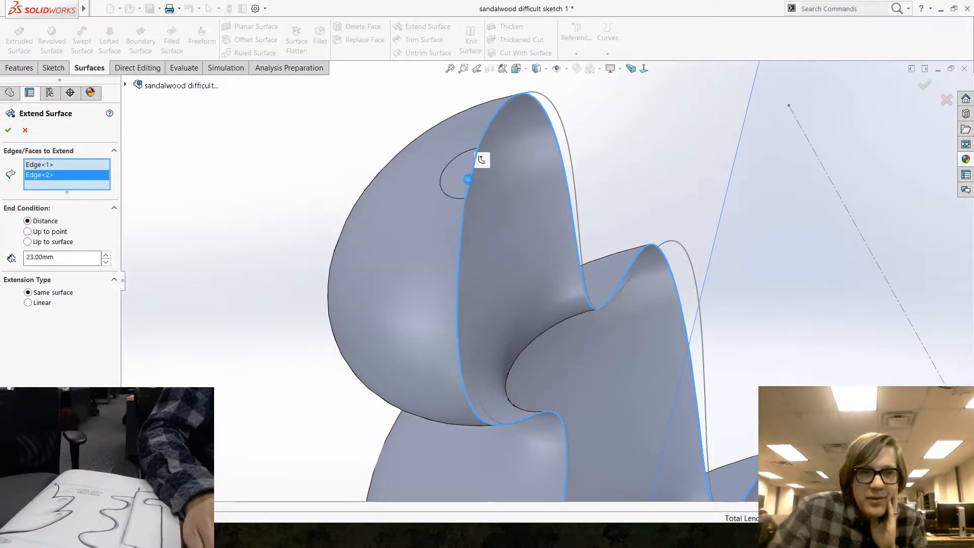
left_click(714, 322)
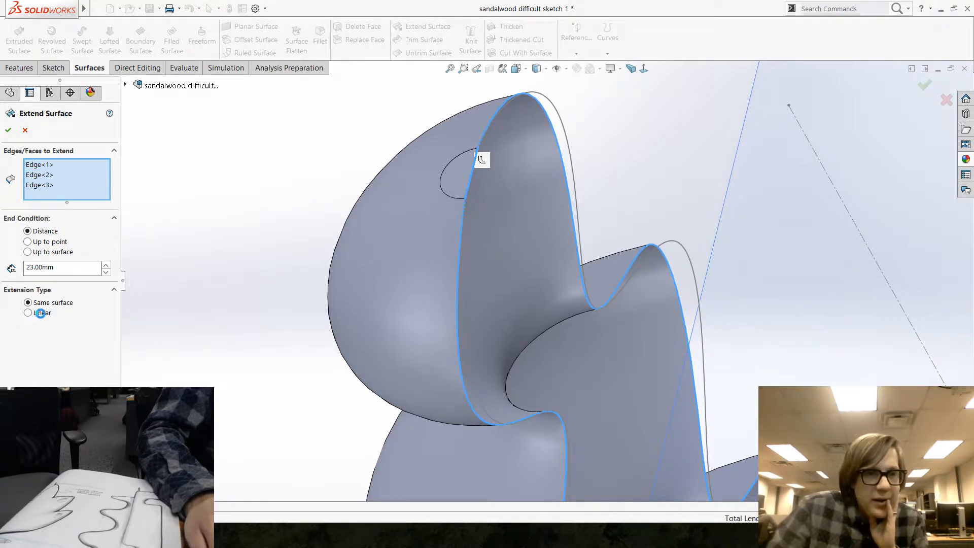
- Extend the selected edges linearly by a distance of 45 mm and complete the surface extension
scroll(42, 320, "up", 1)
left_click(40, 313)
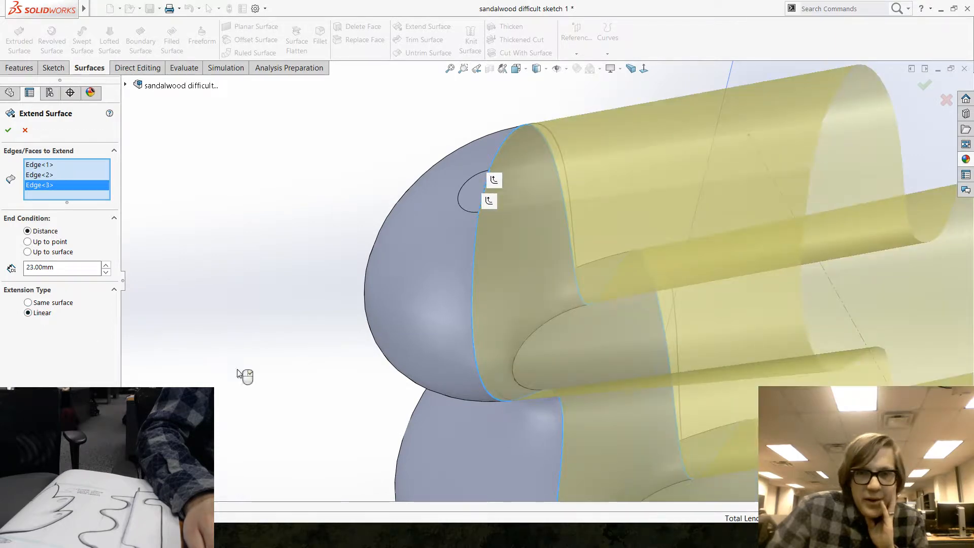
scroll(446, 337, "up", 10)
scroll(637, 366, "down", 1)
middle_click_drag(637, 365, 417, 428)
middle_click_drag(404, 376, 284, 238)
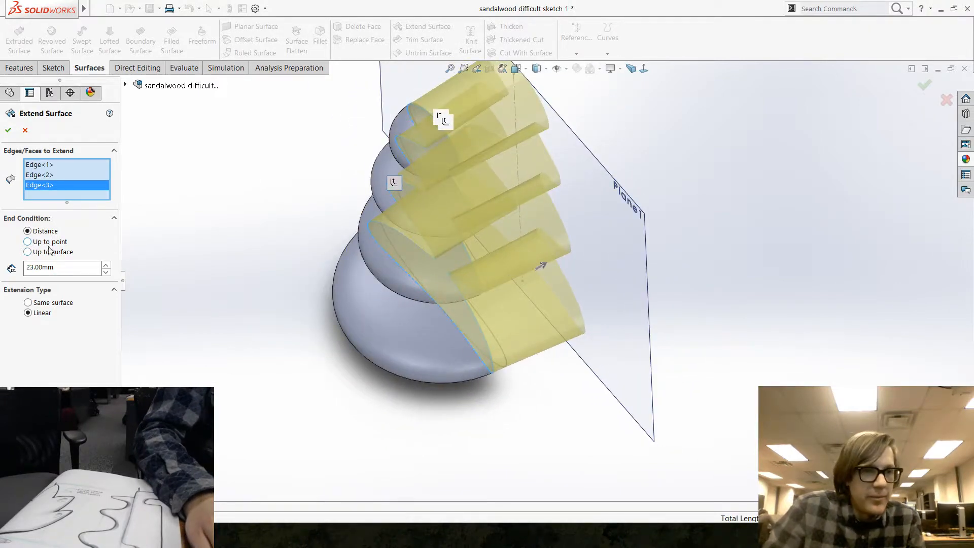
double_click(67, 269)
type("45")
key("Return")
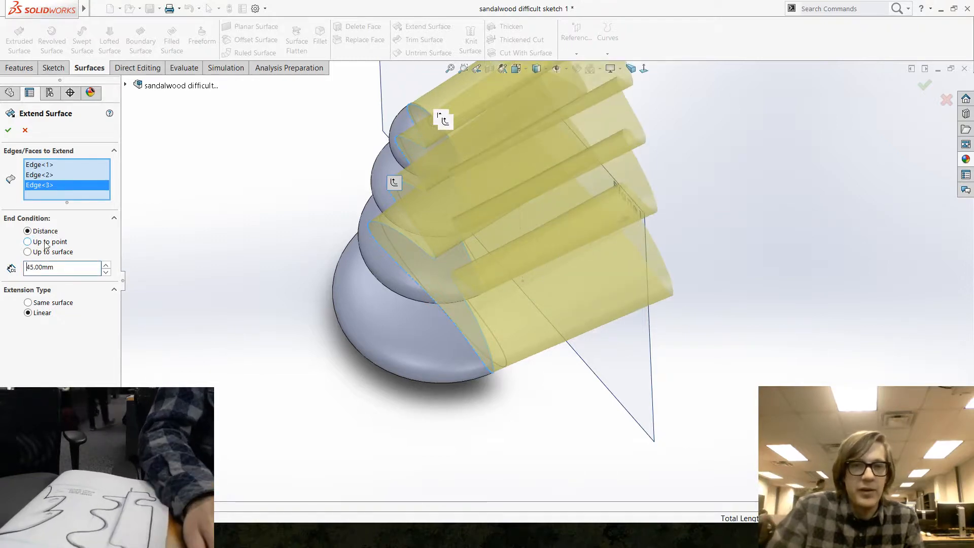
middle_click_drag(302, 393, 248, 342)
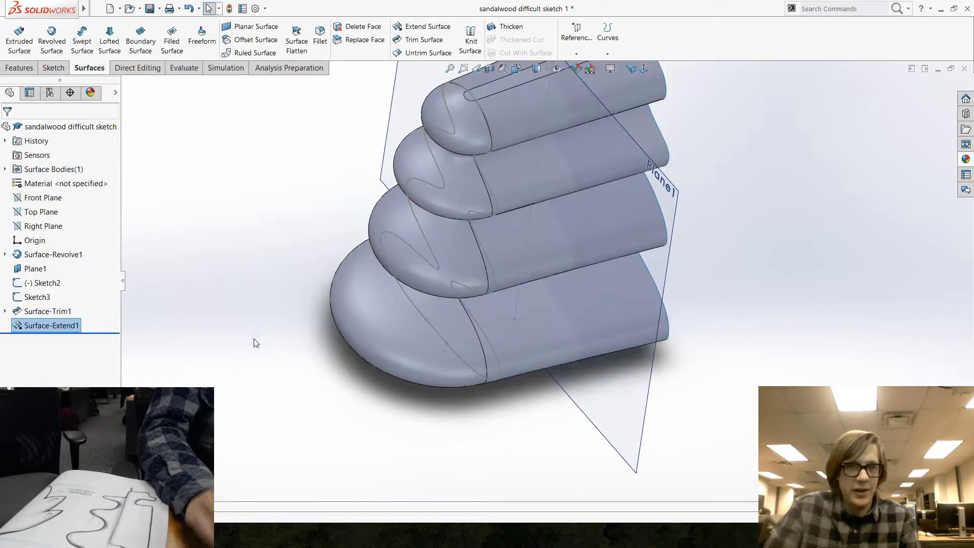
- Examine the extended surface together with its feature dimension, source sketches and surface body
middle_click_drag(405, 426, 478, 405)
scroll(513, 191, "up", 2)
scroll(511, 189, "down", 4)
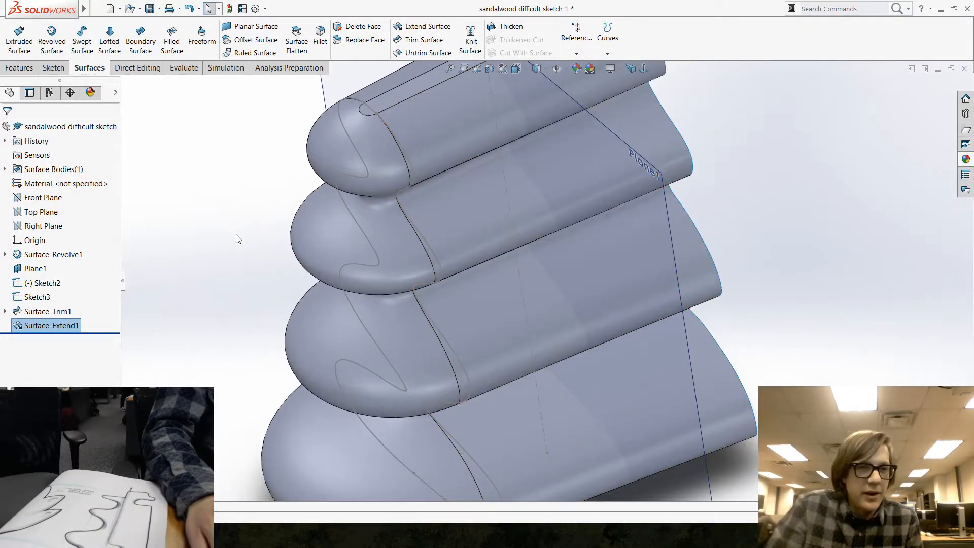
middle_click_drag(237, 239, 227, 291)
left_click(40, 303)
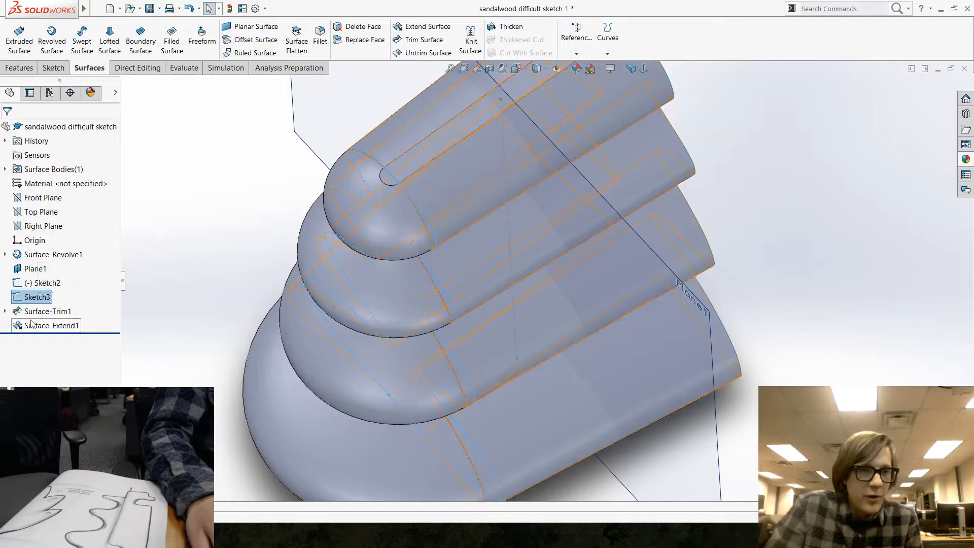
double_click(36, 324)
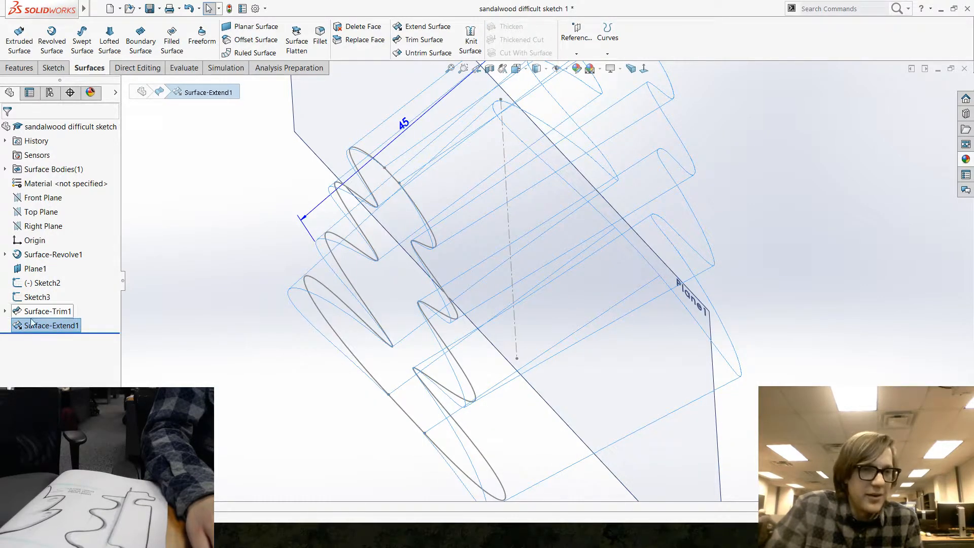
left_click(31, 323)
left_click(172, 312)
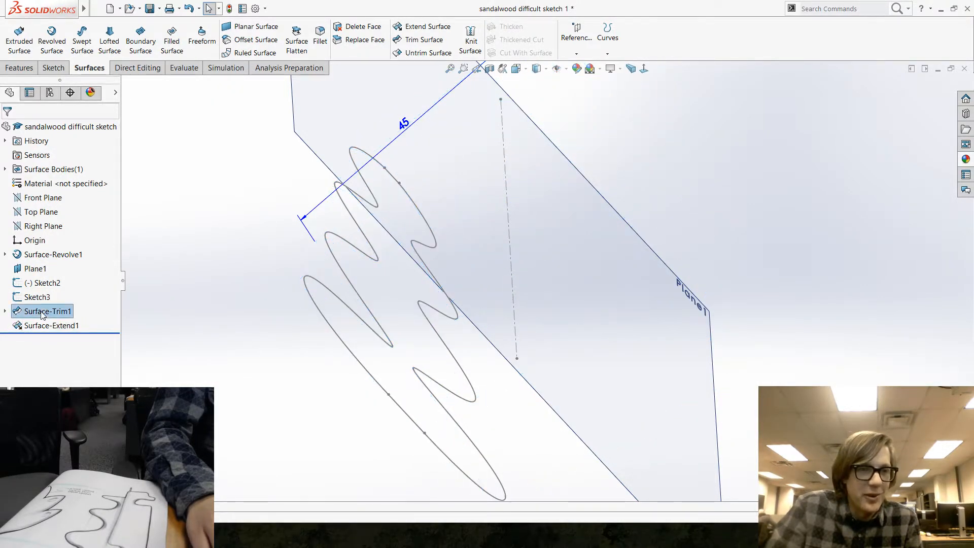
left_click(5, 170)
left_click(59, 183)
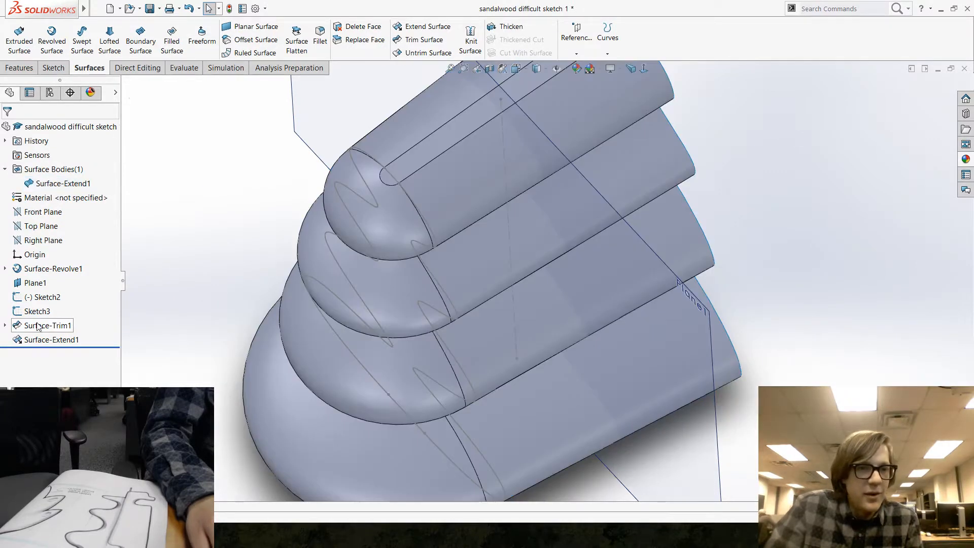
- Open the arc sketch under Surface-Trim1 for editing, viewed normal to its plane
left_click(48, 325)
left_click(5, 325)
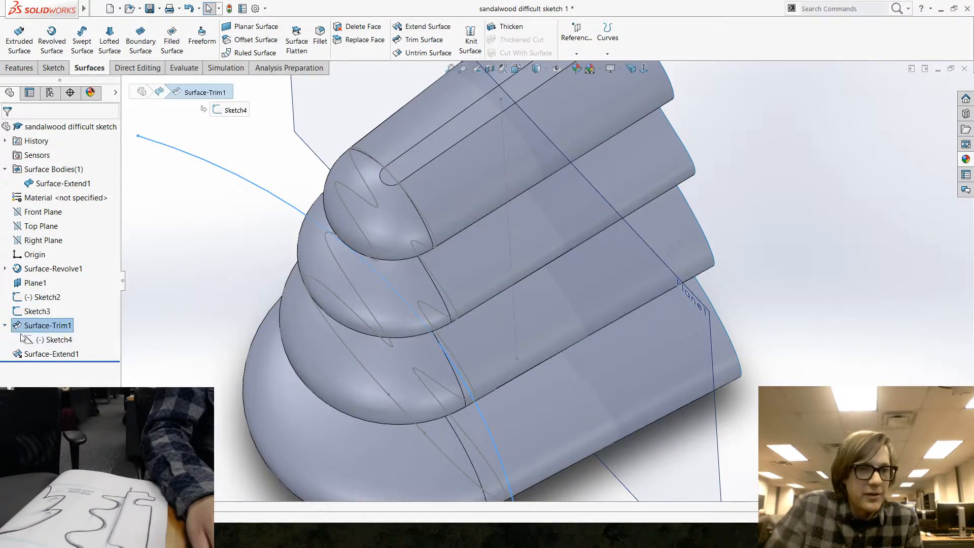
left_click(51, 339)
key("f")
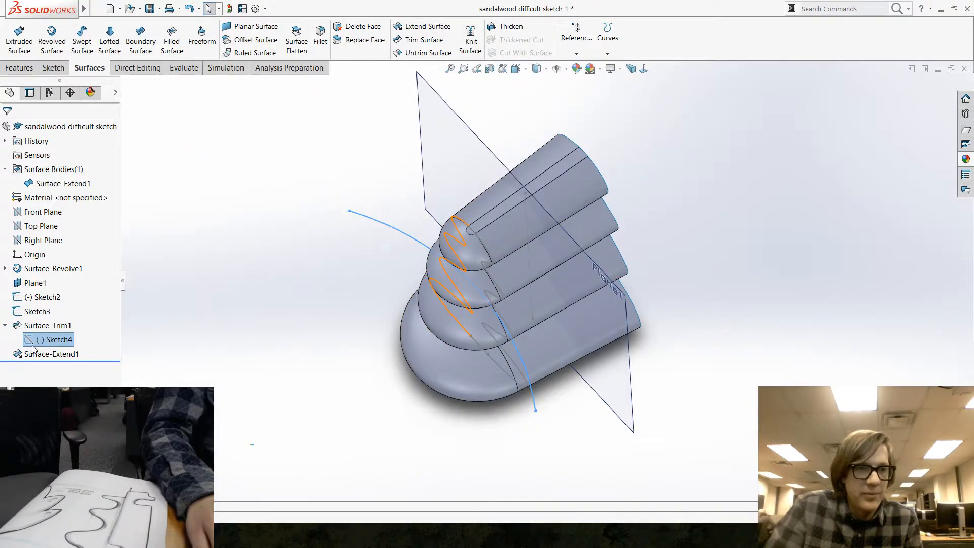
left_click(41, 321)
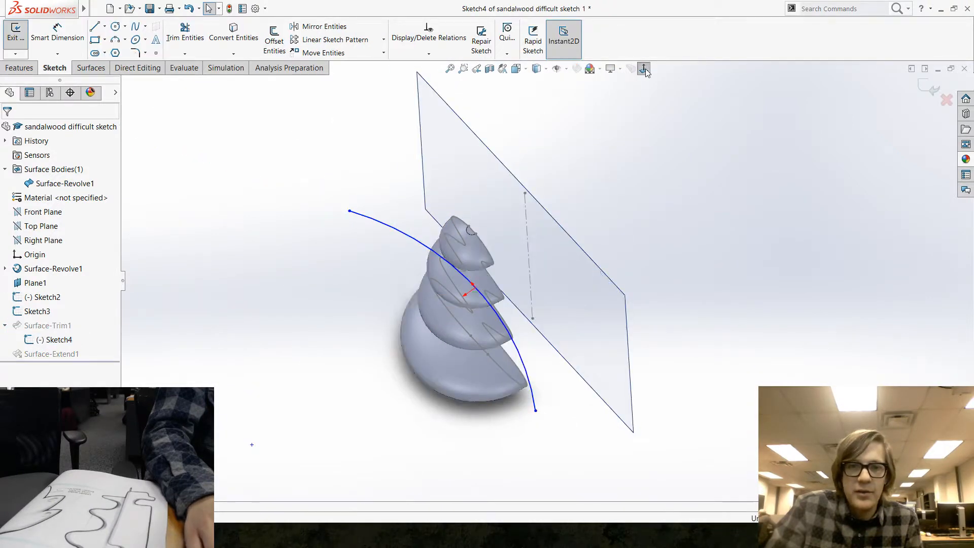
left_click(644, 69)
- Pull the arc's endpoints inward and farther from Plane1 for a tighter curve, and exit the sketch to rebuild the surfaces
left_click_drag(347, 243, 381, 193)
left_click(335, 294)
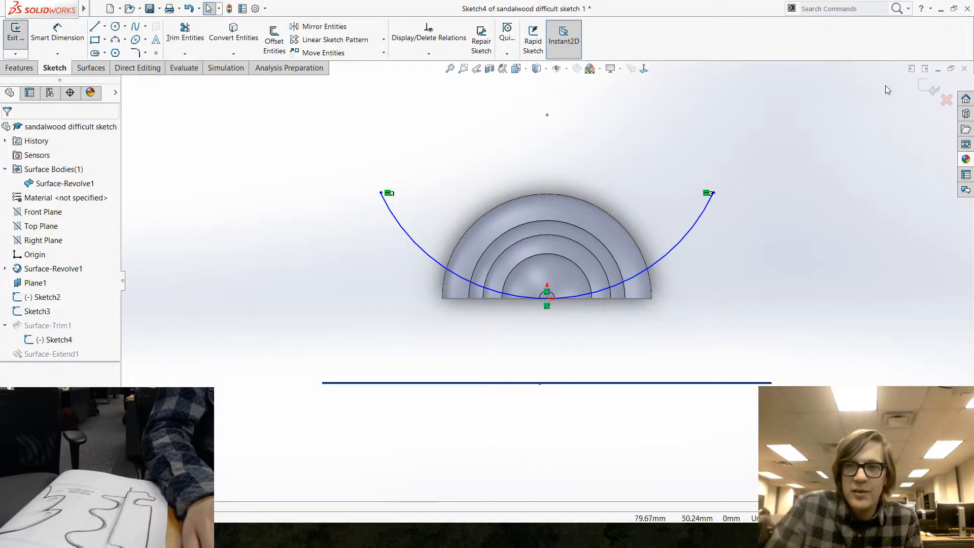
left_click(929, 88)
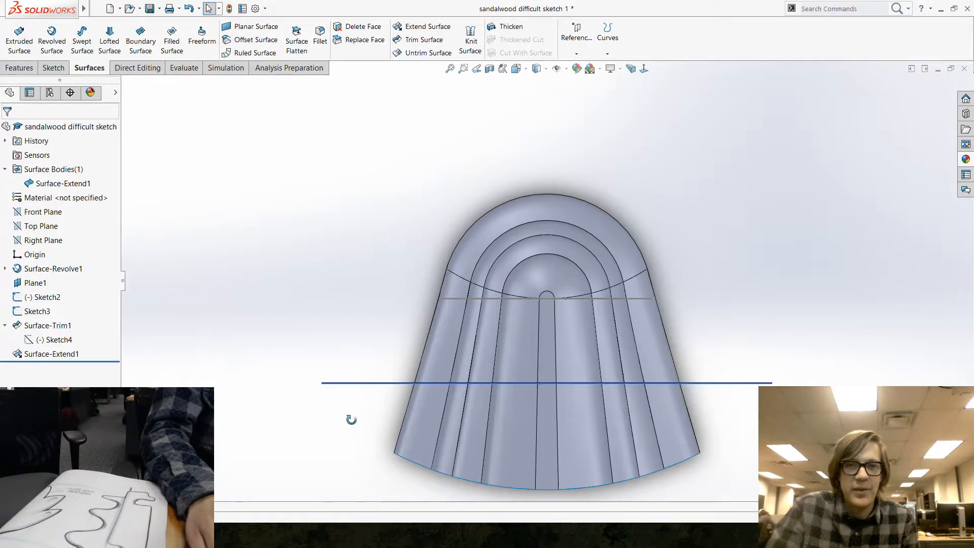
middle_click_drag(483, 376, 512, 349)
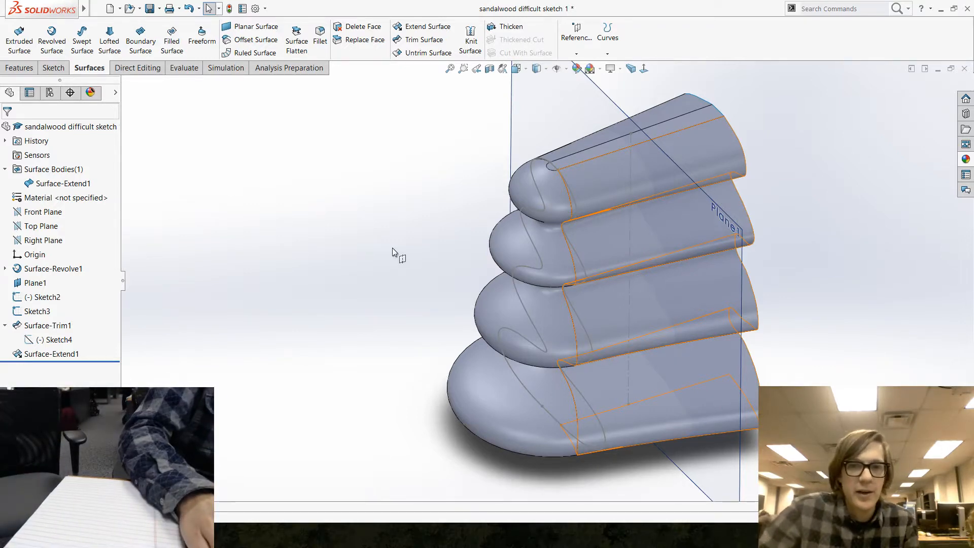
- Trim the extended surface with Plane1 as the trim tool, keeping the portion with the rounded lobes
middle_click_drag(392, 248, 497, 243)
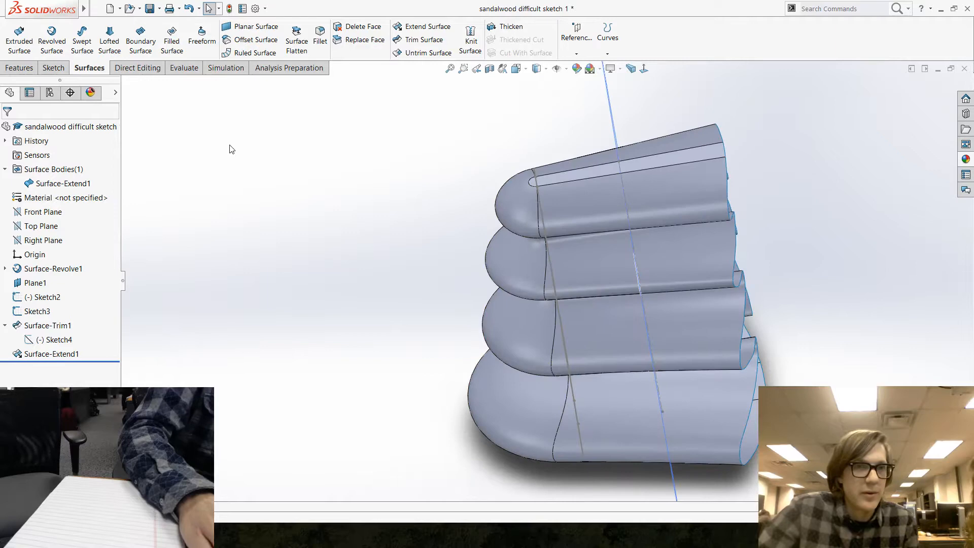
middle_click_drag(398, 183, 398, 204)
left_click(537, 145)
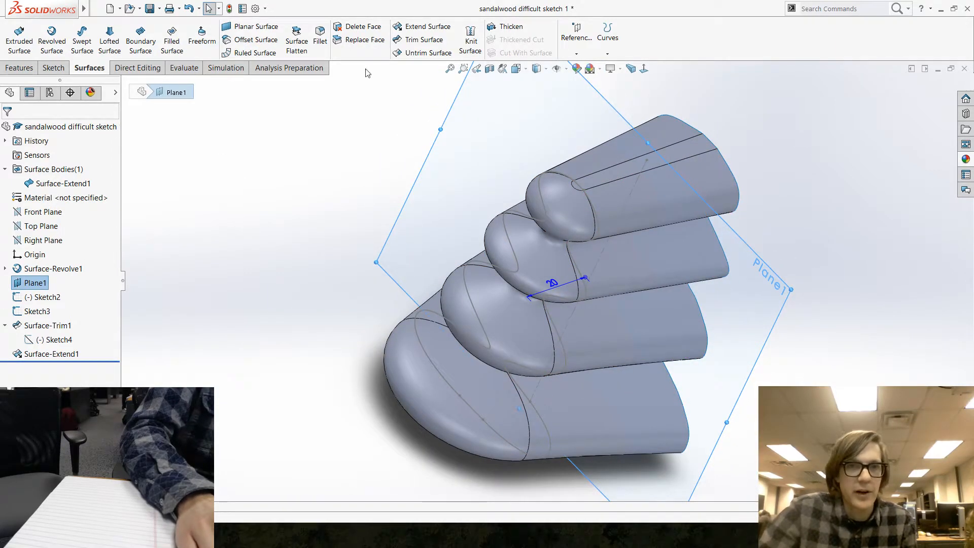
left_click(420, 44)
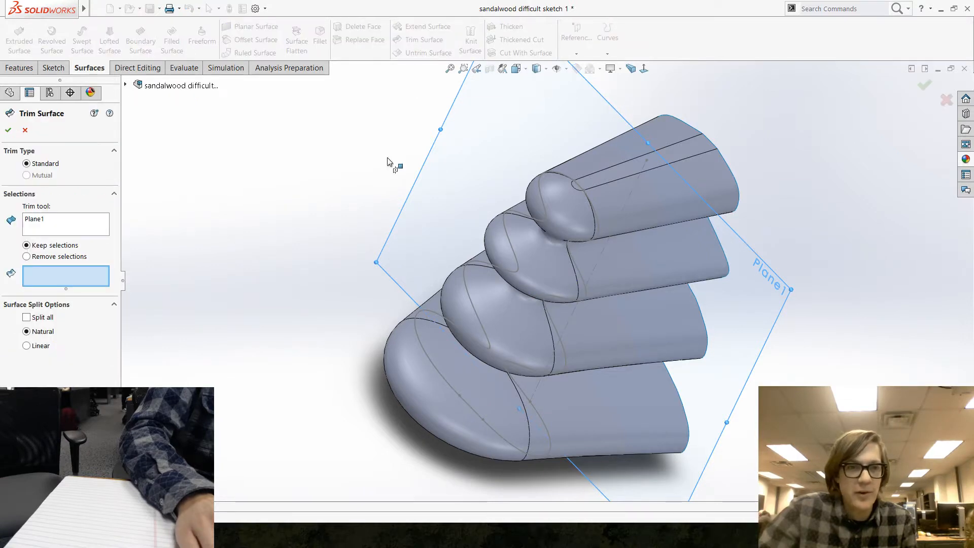
left_click(595, 233)
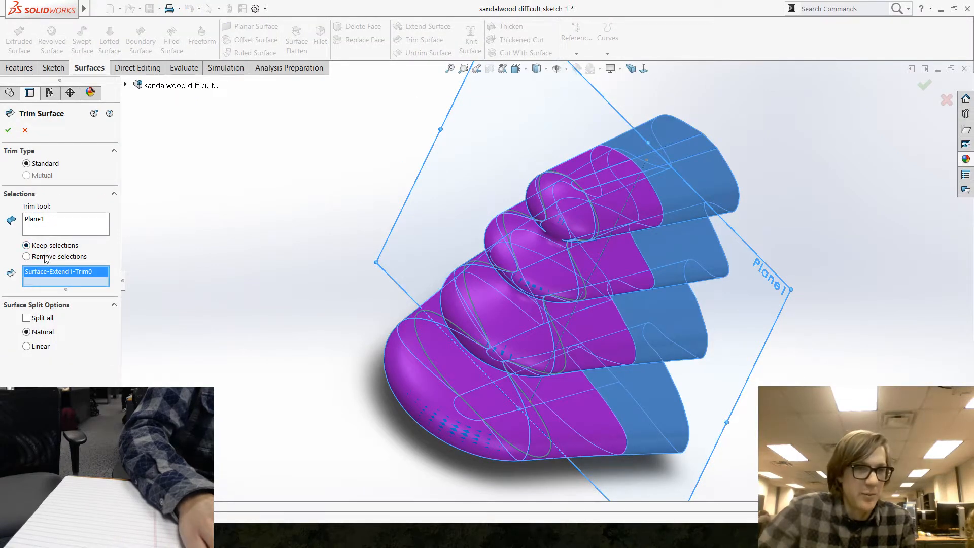
- Cap the open trimmed end with a planar surface bounded by the open loop of edges on Plane1
middle_click_drag(274, 248, 340, 278)
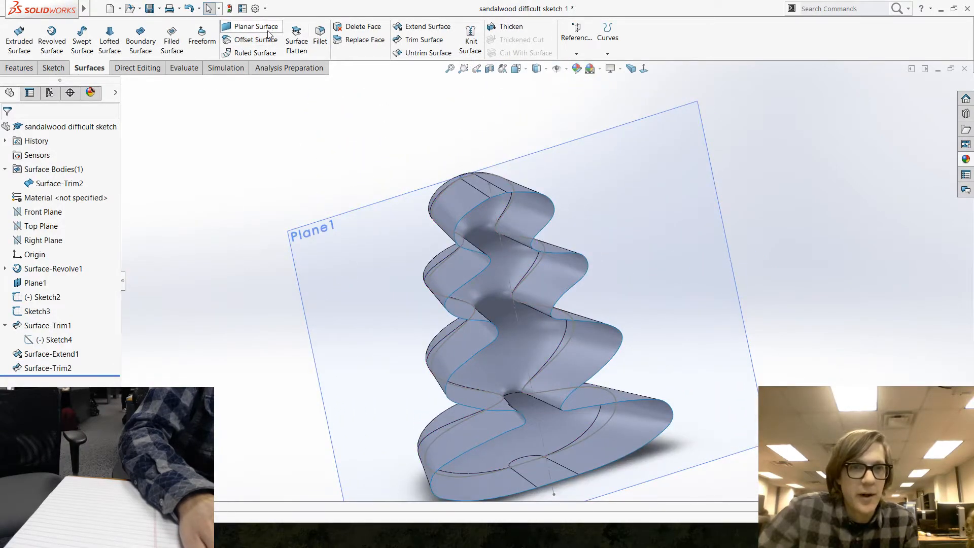
left_click(251, 26)
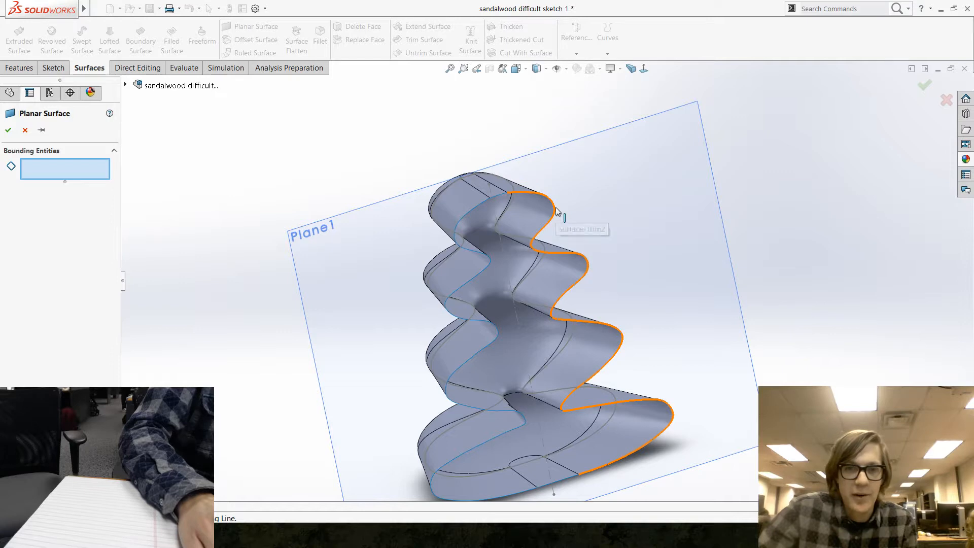
right_click(557, 211)
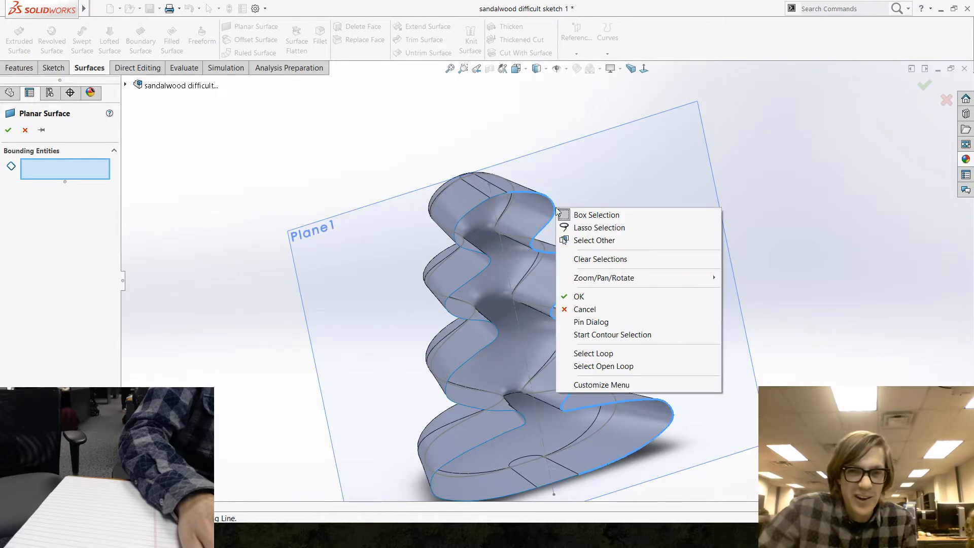
left_click(612, 368)
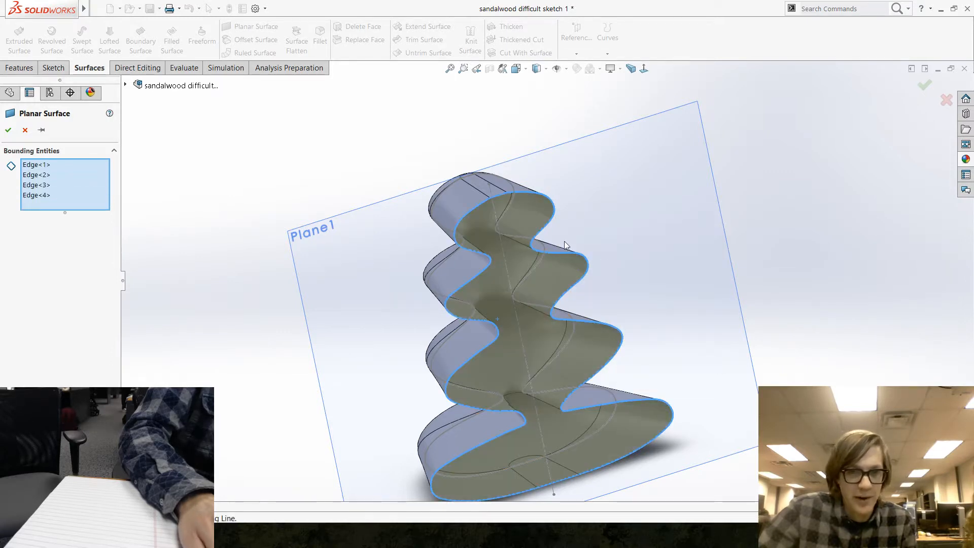
left_click(7, 129)
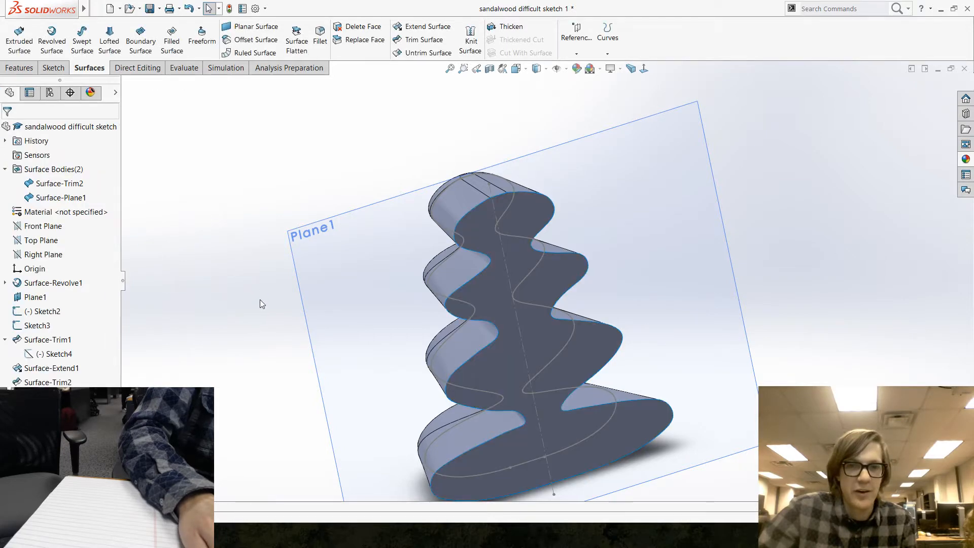
- Knit the planar cap and the trimmed surface into a solid body, with gap control at a 0.00658 mm knitting tolerance
middle_click_drag(311, 363, 413, 352)
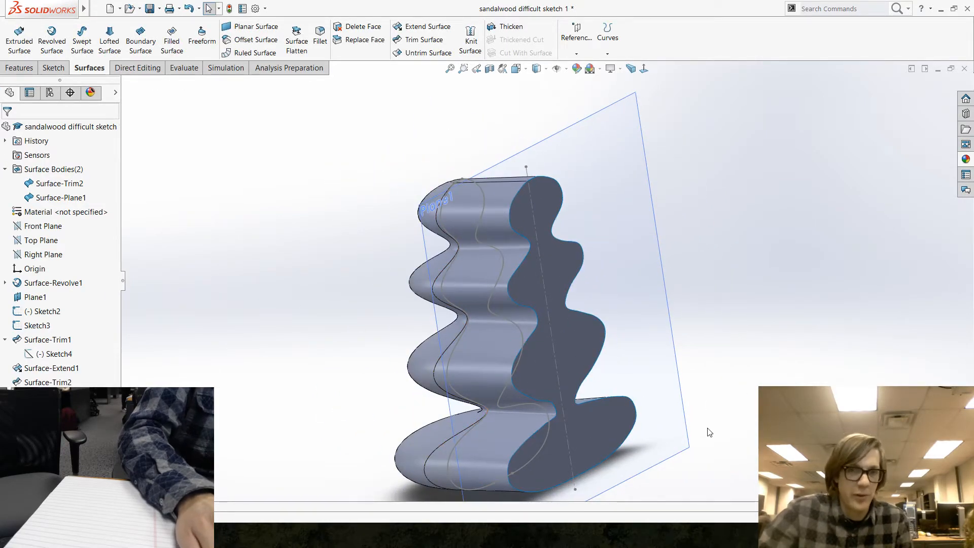
mouse_move(710, 432)
middle_mouse_down()
mouse_move(609, 374)
mouse_move(656, 369)
mouse_move(675, 392)
middle_mouse_up()
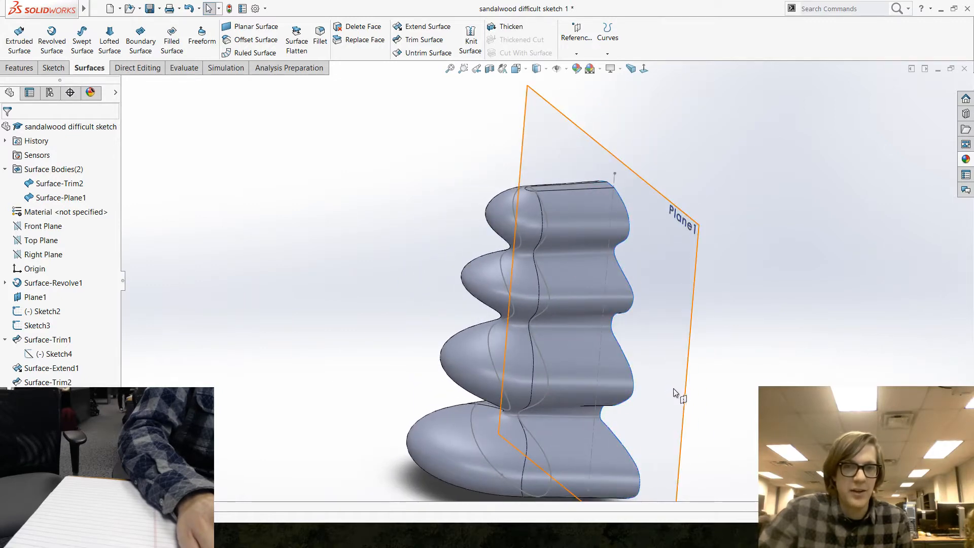
scroll(735, 380, "down", 3)
scroll(721, 406, "up", 3)
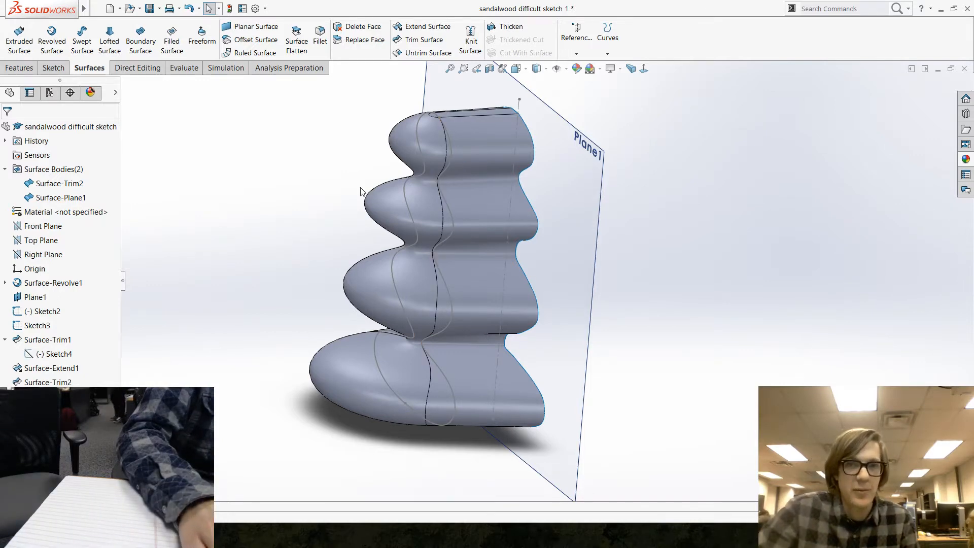
middle_click_drag(297, 199, 279, 228)
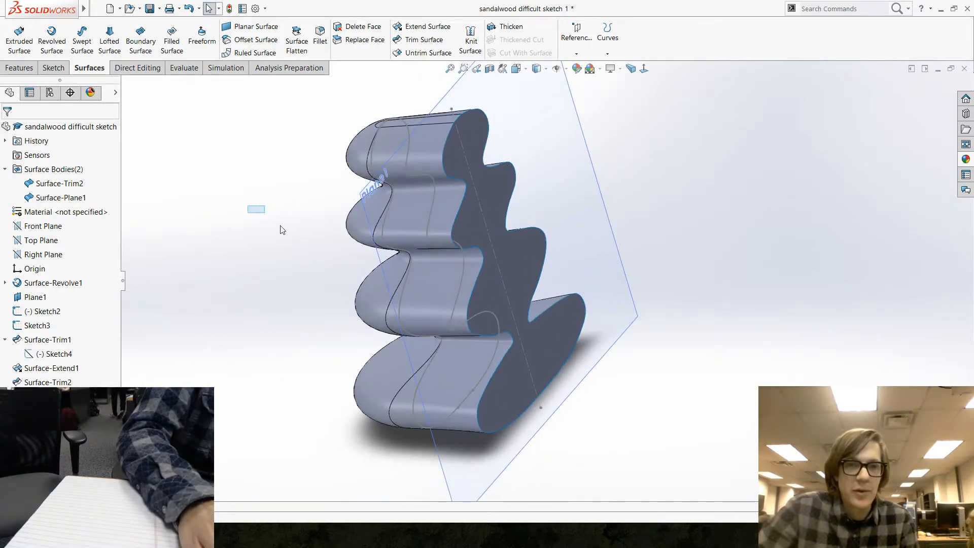
left_click(425, 198)
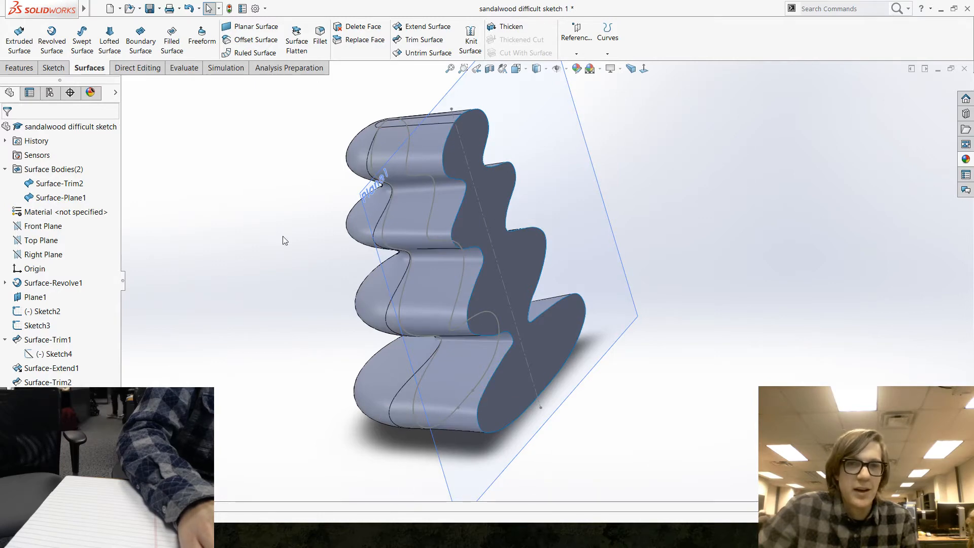
left_click(471, 41)
left_click(439, 221)
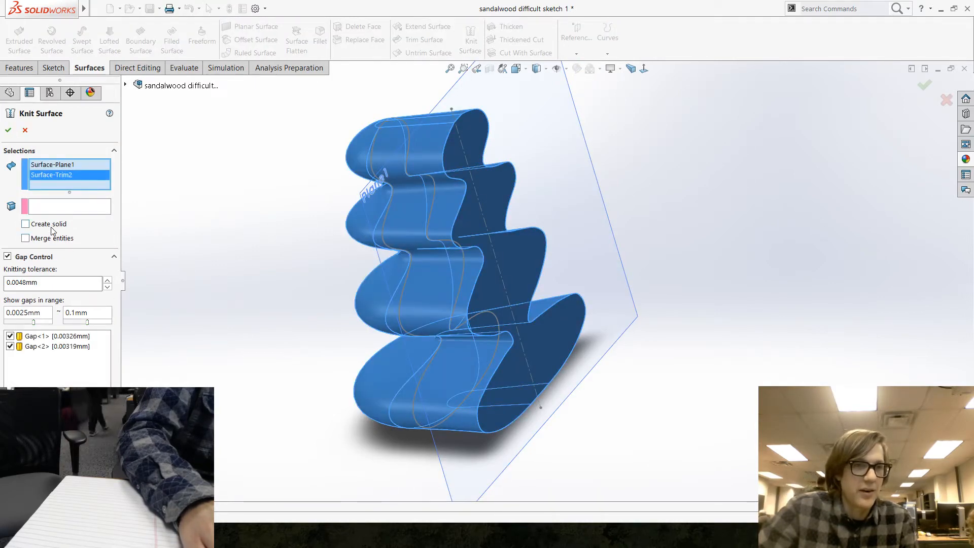
middle_click_drag(518, 417, 468, 326)
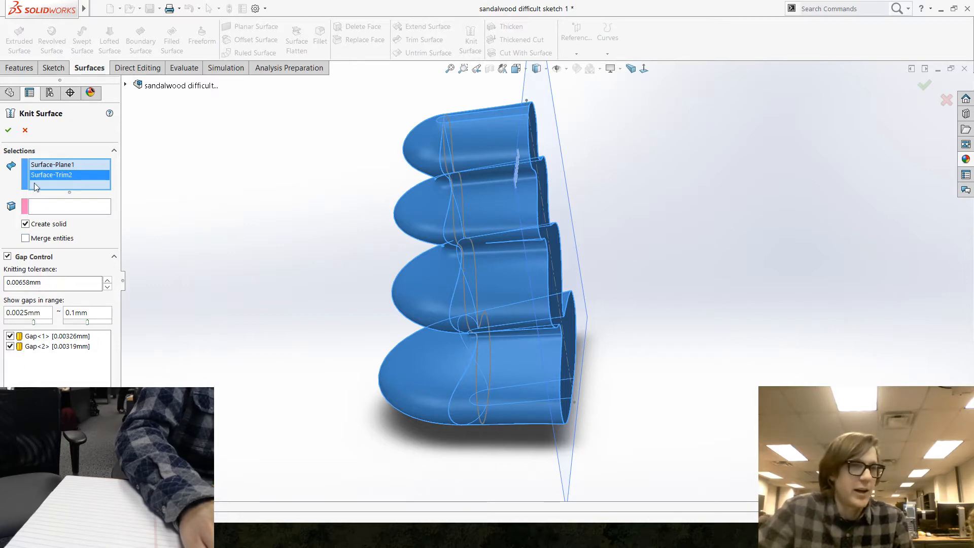
left_click(8, 130)
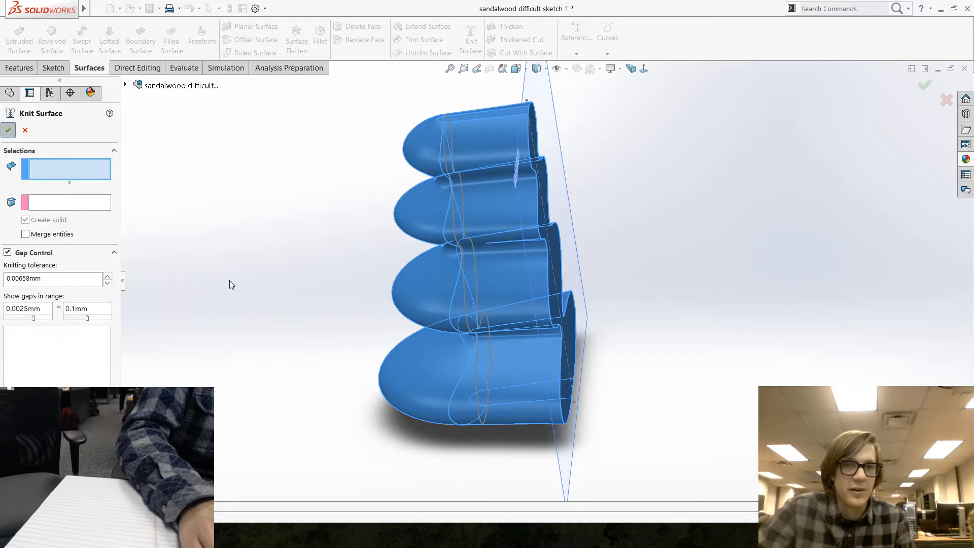